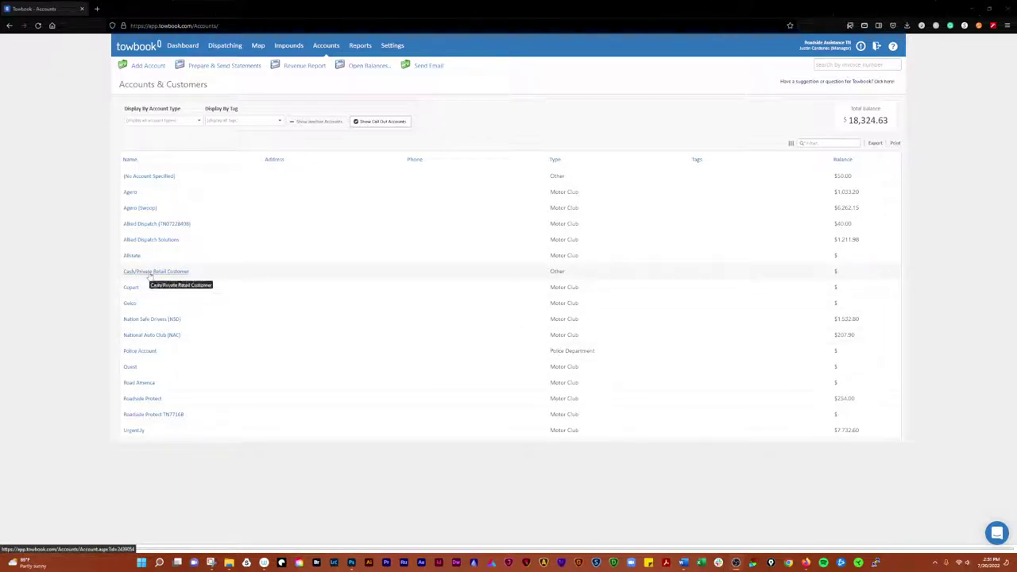
# - Examine the account type filter options and keep all account types displayed
pyautogui.click(172, 122)
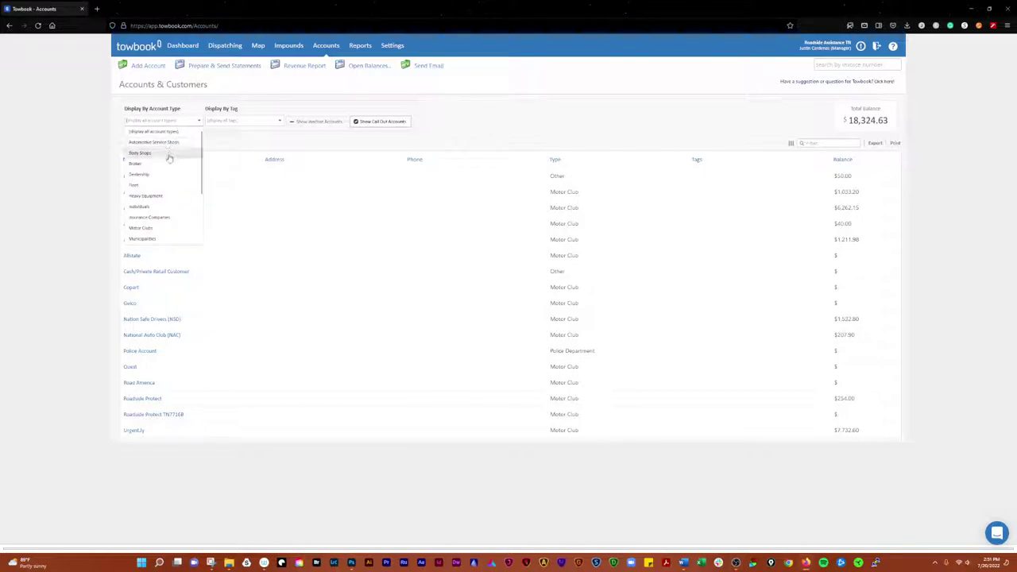
pyautogui.scroll(-1, 168, 170)
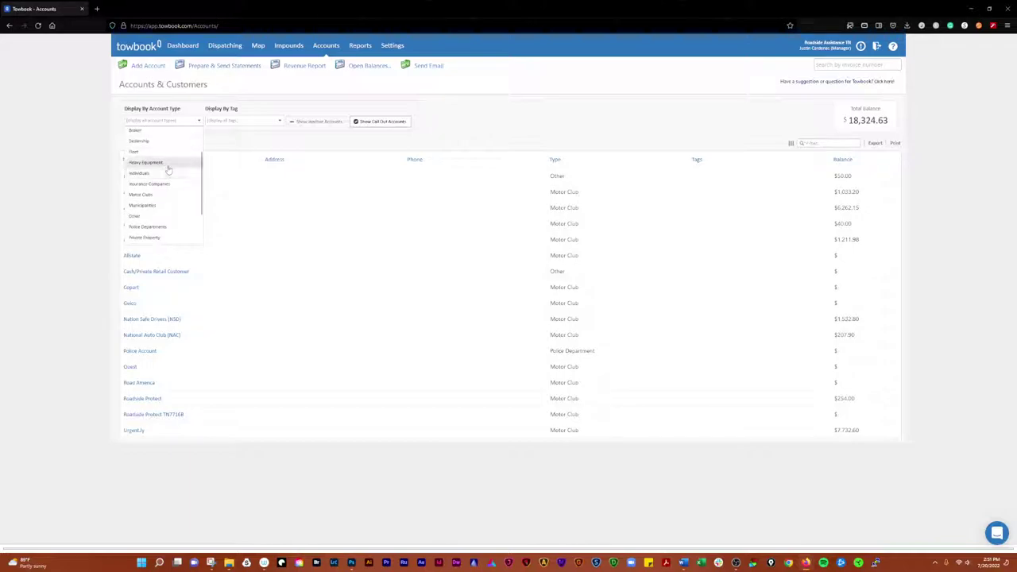
pyautogui.scroll(-1, 169, 163)
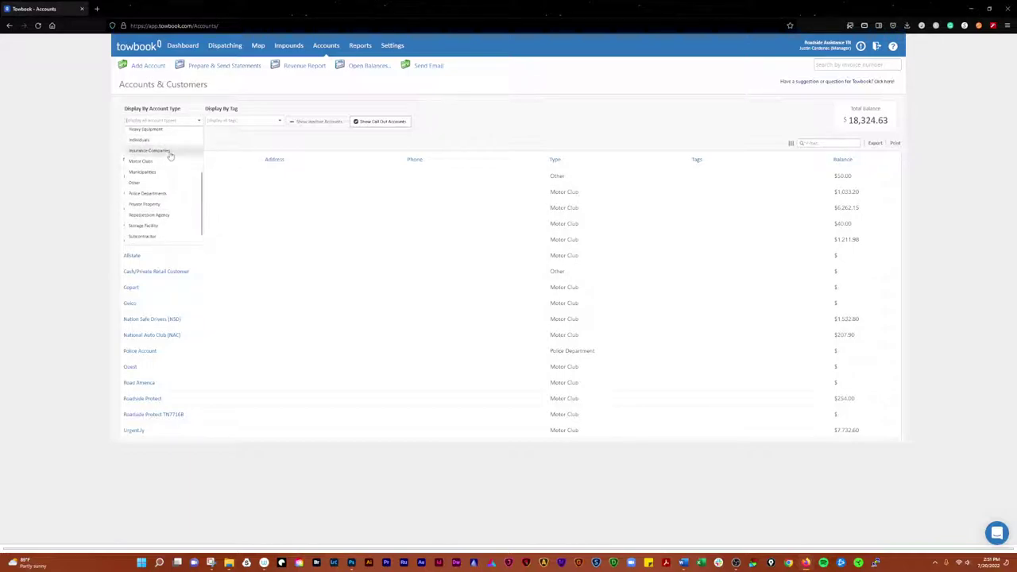
pyautogui.scroll(-1, 170, 157)
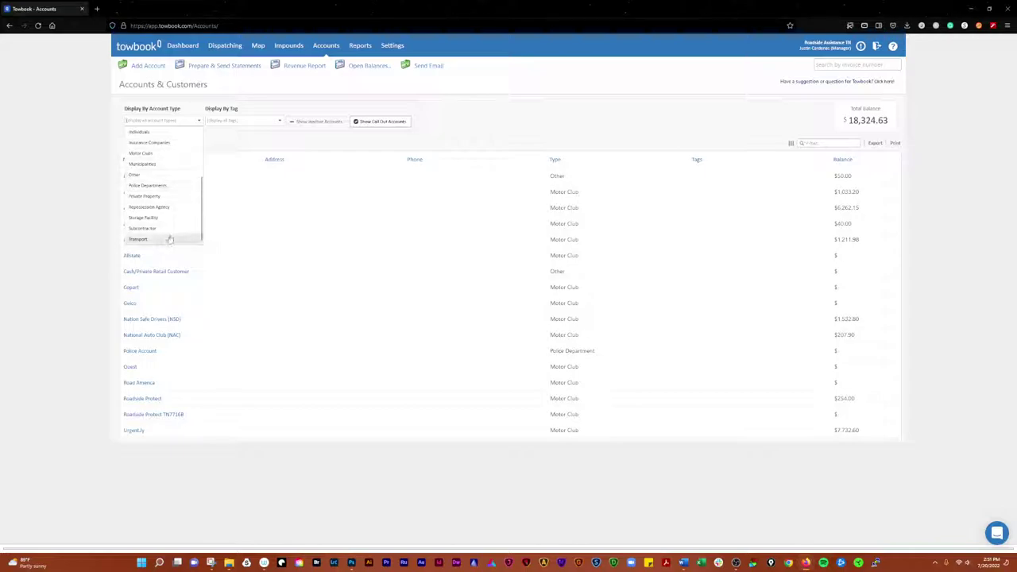
pyautogui.scroll(3, 164, 215)
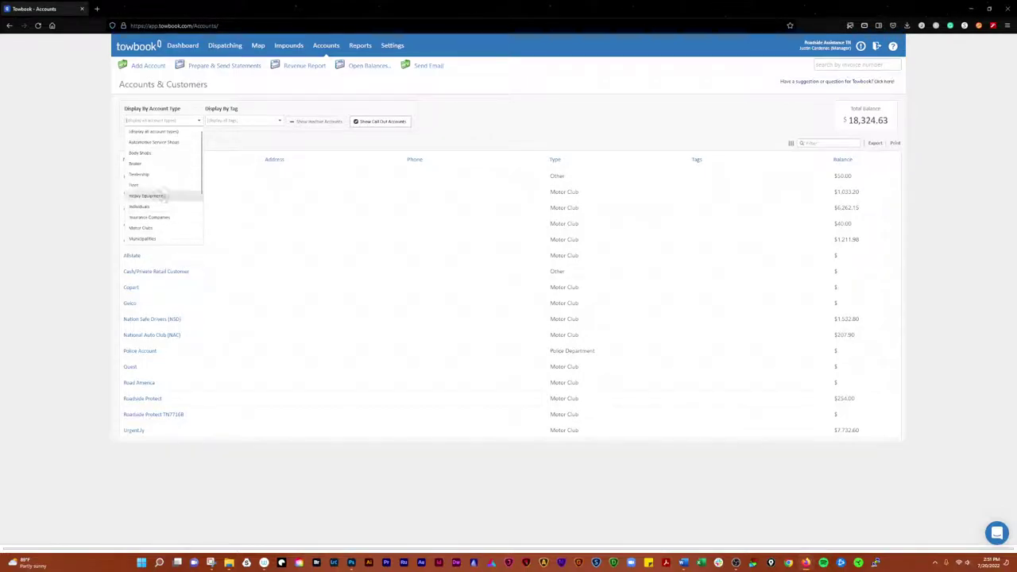
pyautogui.click(181, 132)
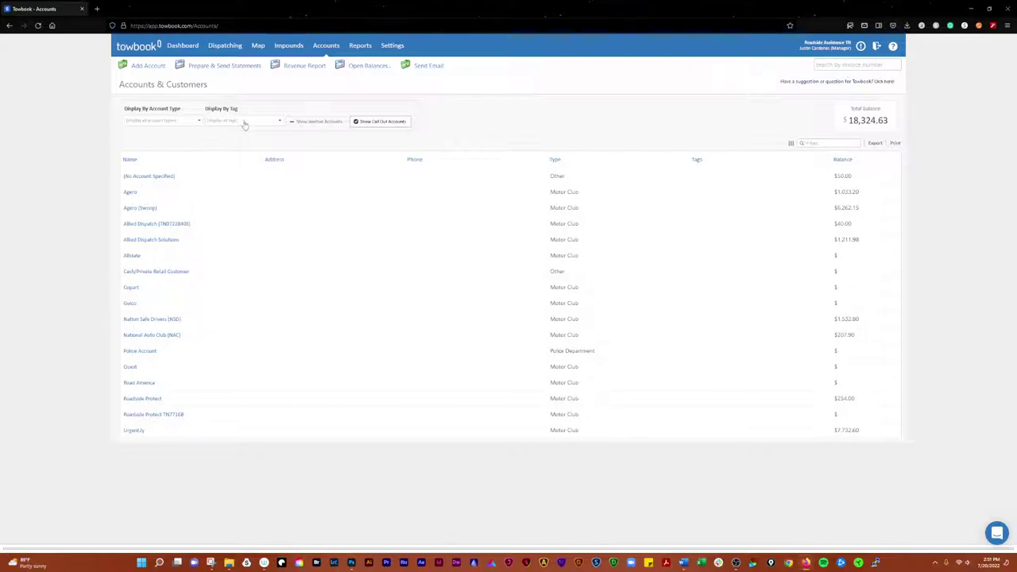
# - Examine the available tag filter options for the account list without choosing a tag
pyautogui.click(244, 122)
pyautogui.scroll(-3, 246, 147)
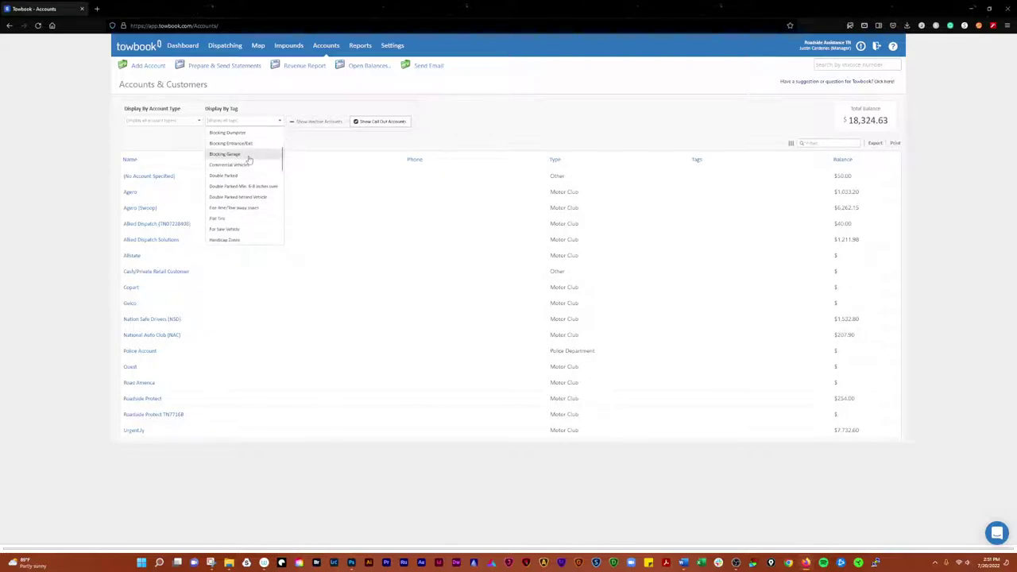
pyautogui.scroll(-3, 251, 163)
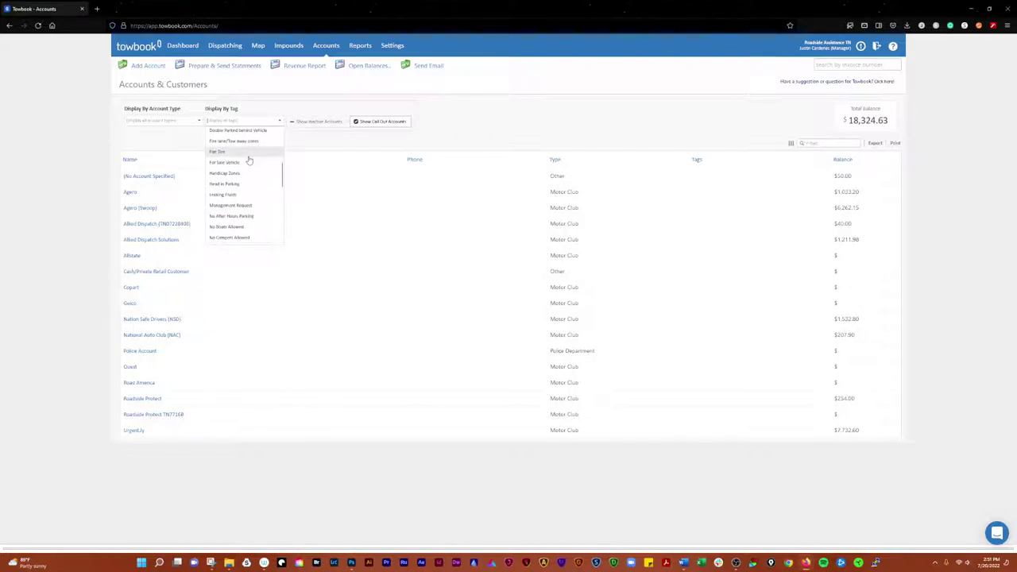
pyautogui.scroll(-3, 257, 172)
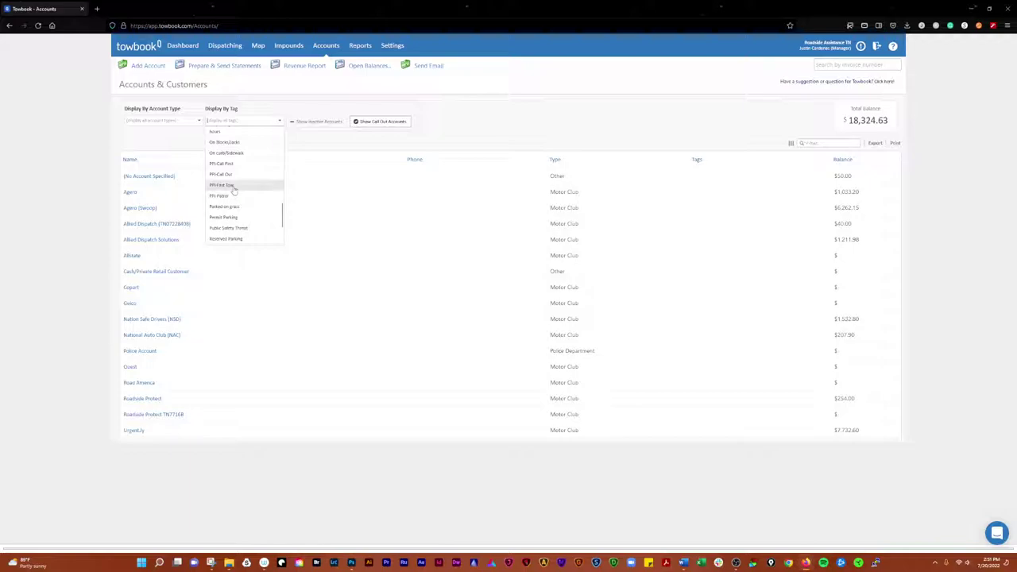
pyautogui.scroll(1, 234, 195)
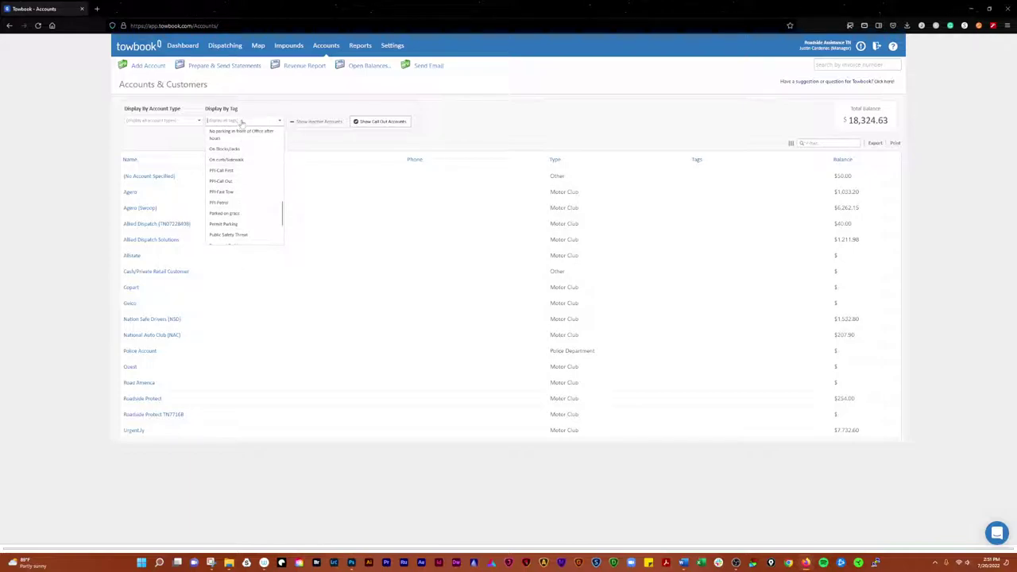
pyautogui.click(325, 145)
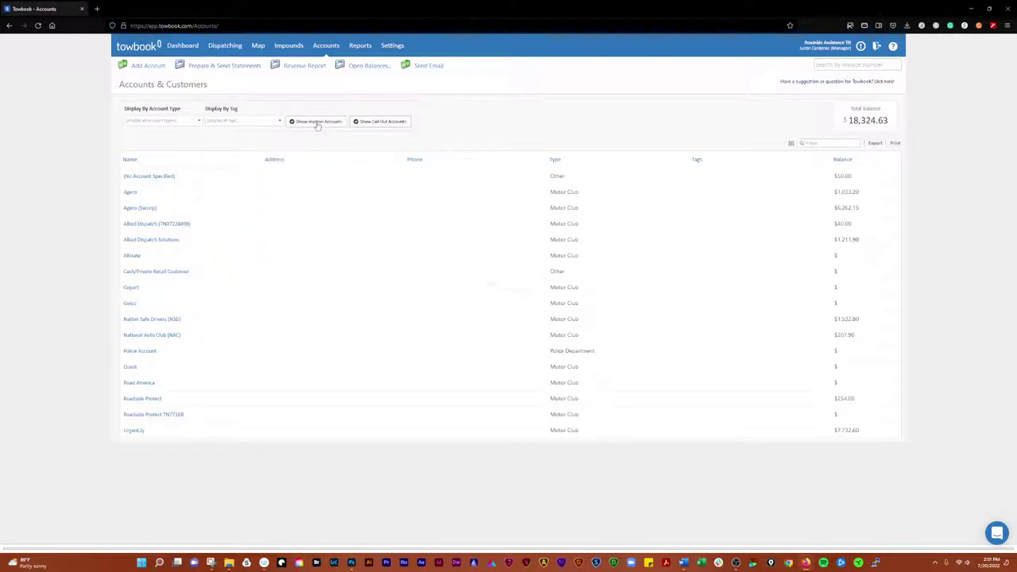
# - Try the inactive accounts and call out accounts display options on the account list
pyautogui.click(317, 123)
pyautogui.click(312, 123)
pyautogui.click(380, 123)
# - Hide the Address and Phone columns in the account list
pyautogui.click(791, 143)
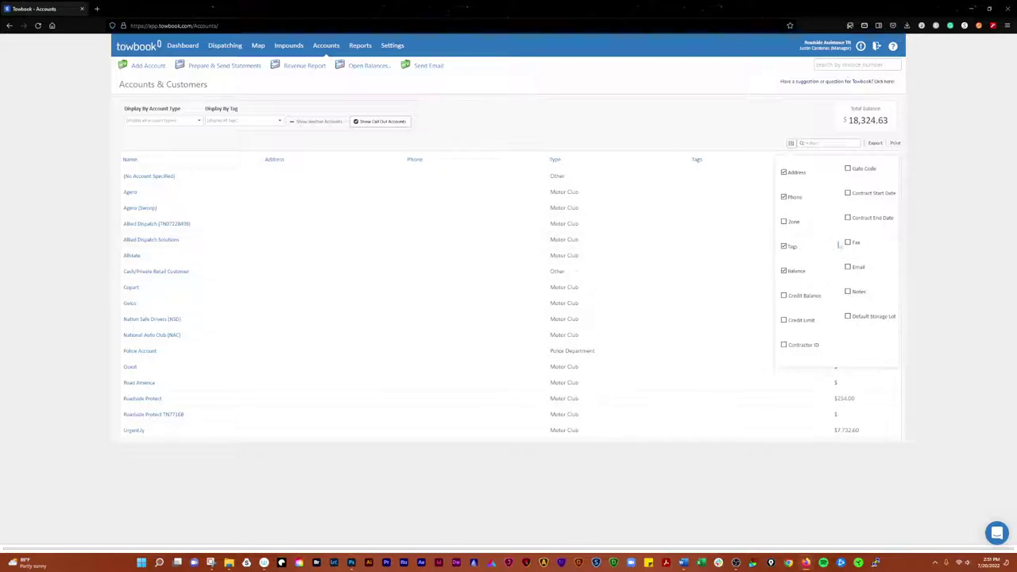
pyautogui.click(796, 172)
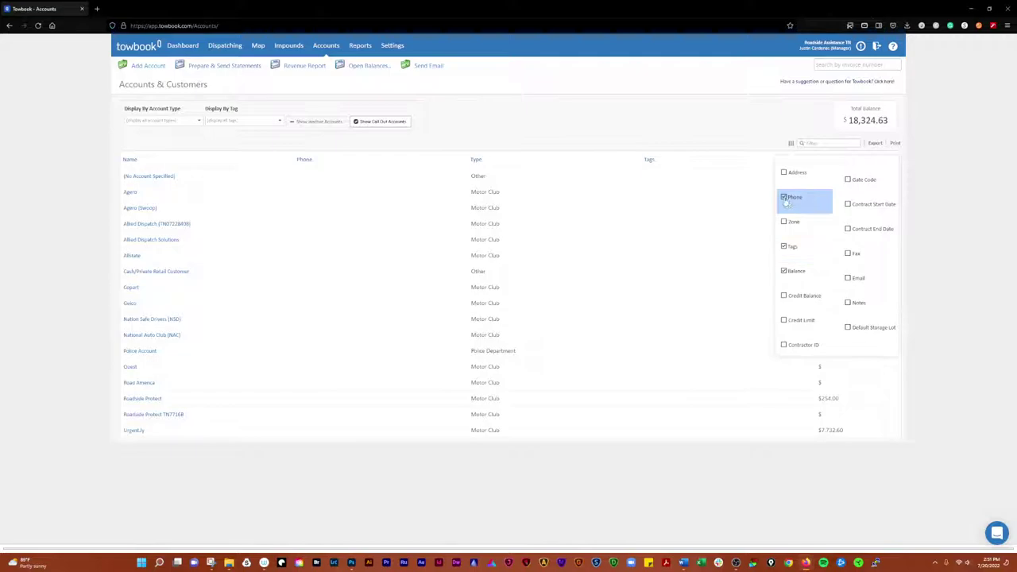
pyautogui.click(785, 198)
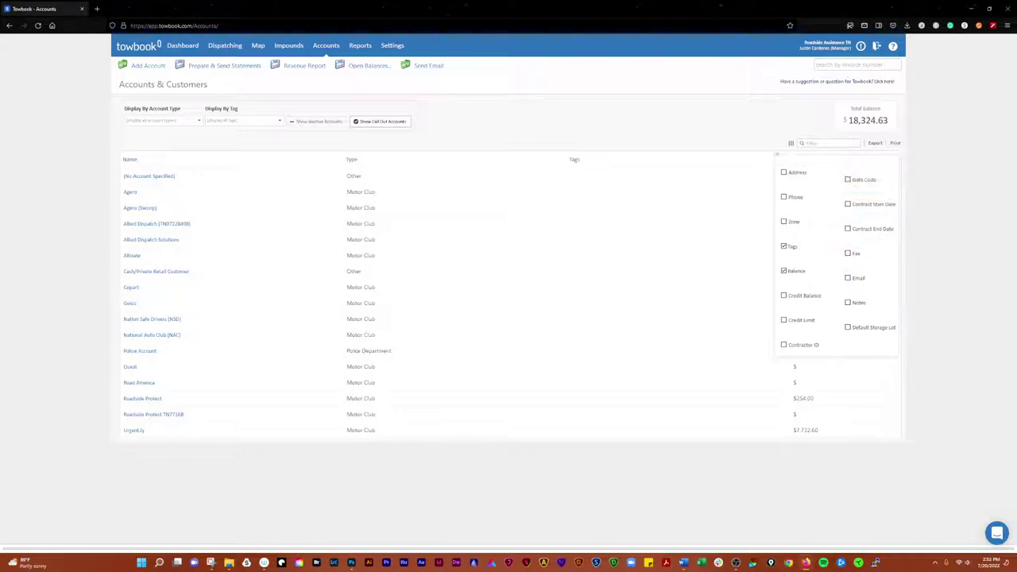
pyautogui.click(741, 126)
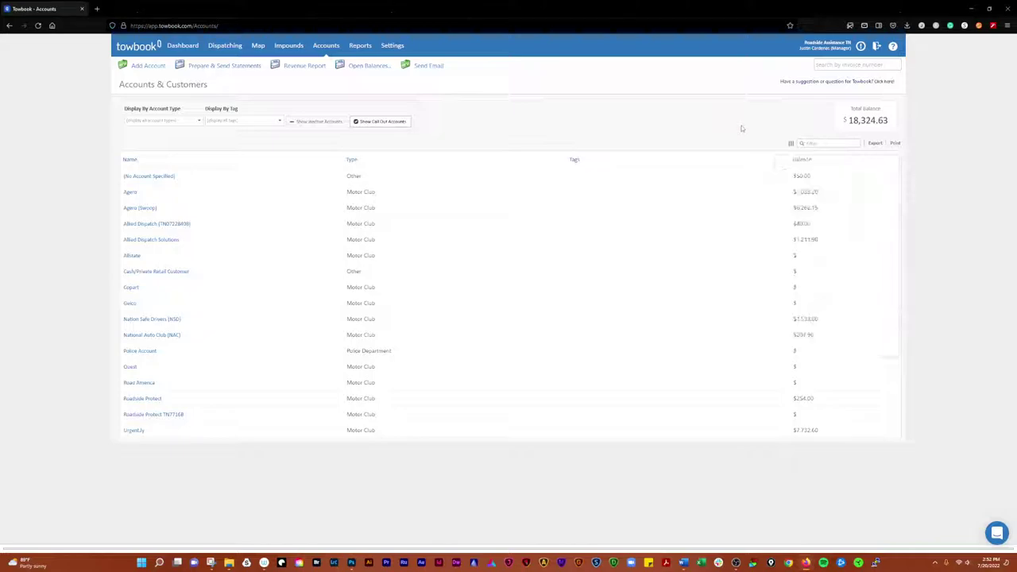
# - Move the recent Lock-Out job under (No Account Specified) to the Billed status
pyautogui.click(135, 178)
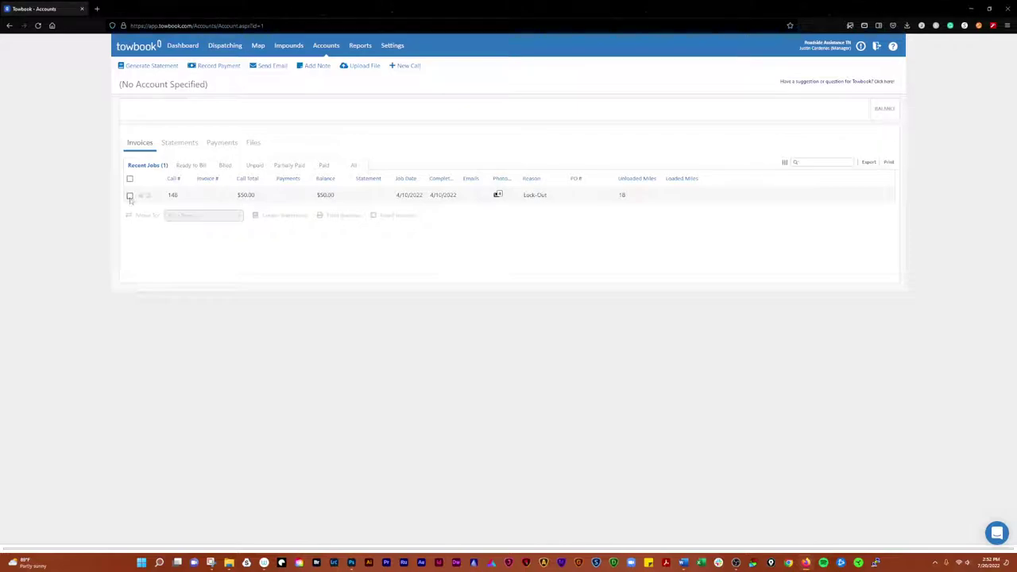
pyautogui.click(129, 195)
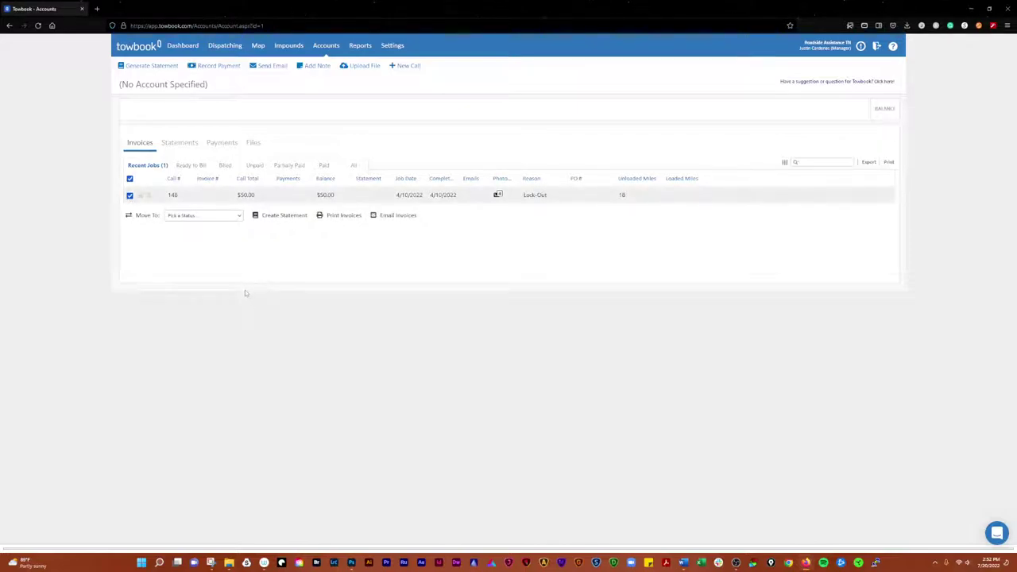
pyautogui.click(224, 221)
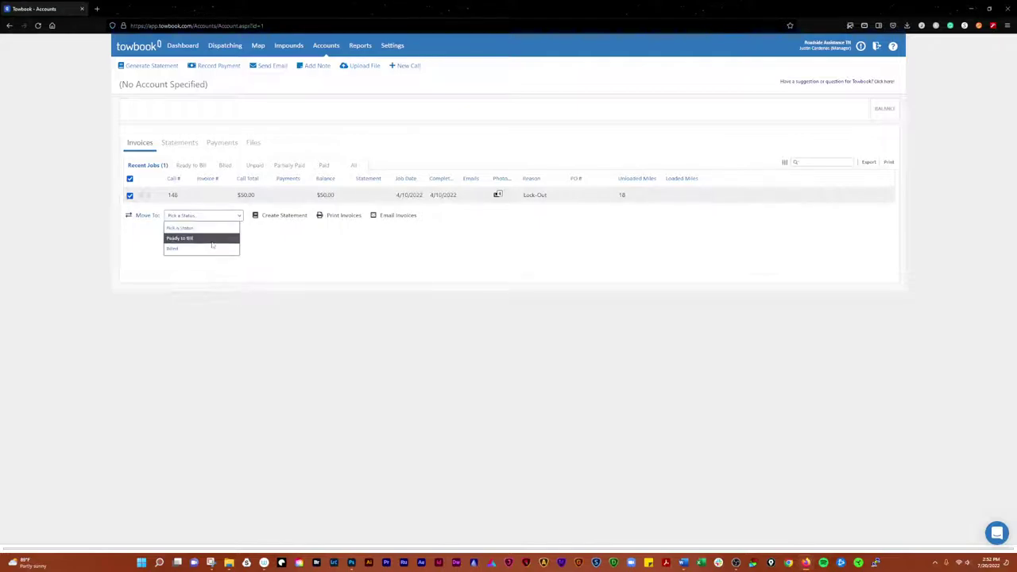
pyautogui.click(184, 249)
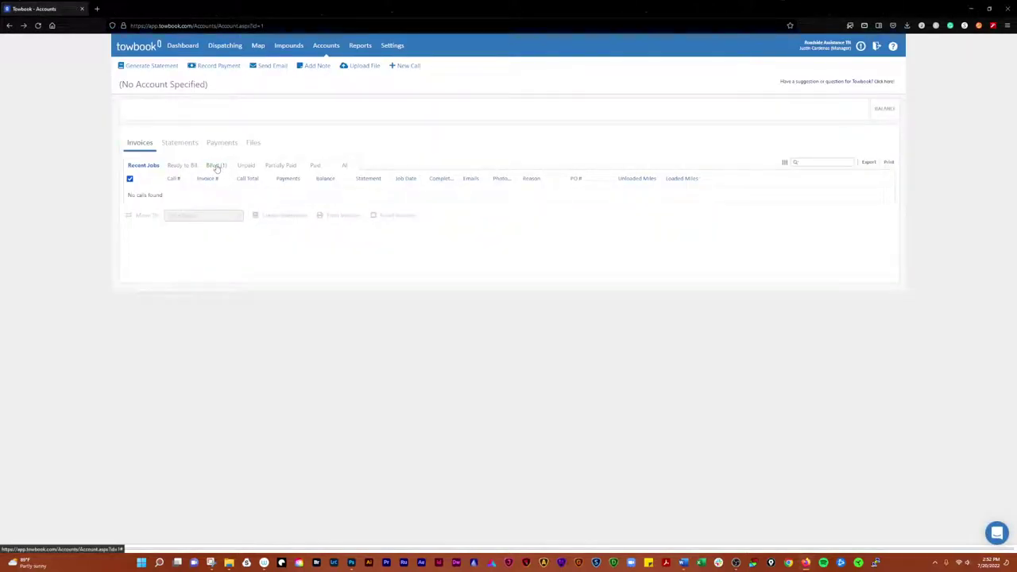
pyautogui.click(216, 165)
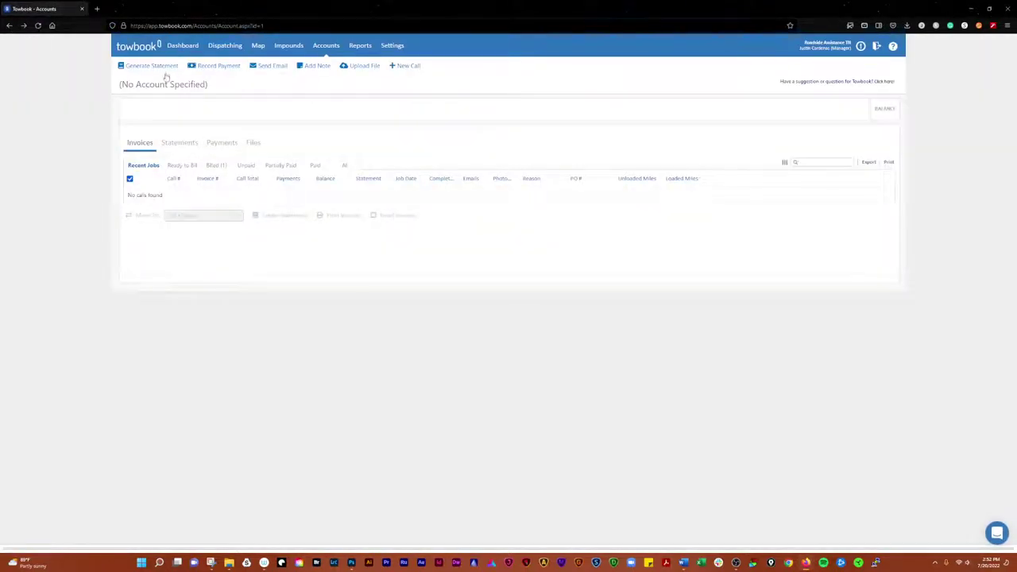
# - Move all recent jobs of the Agero (Swoop) account to the Billed status
pyautogui.click(326, 45)
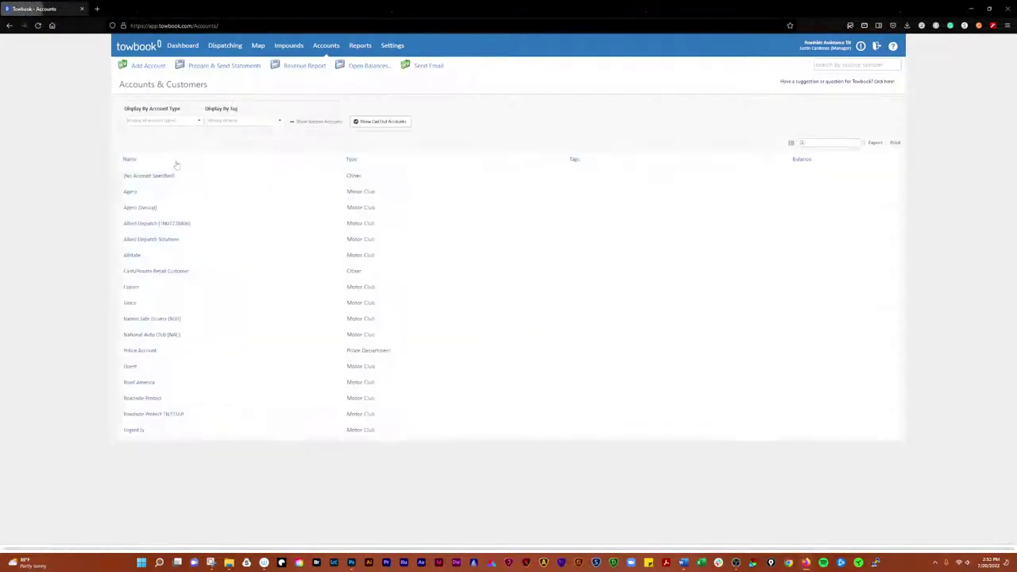
pyautogui.click(137, 209)
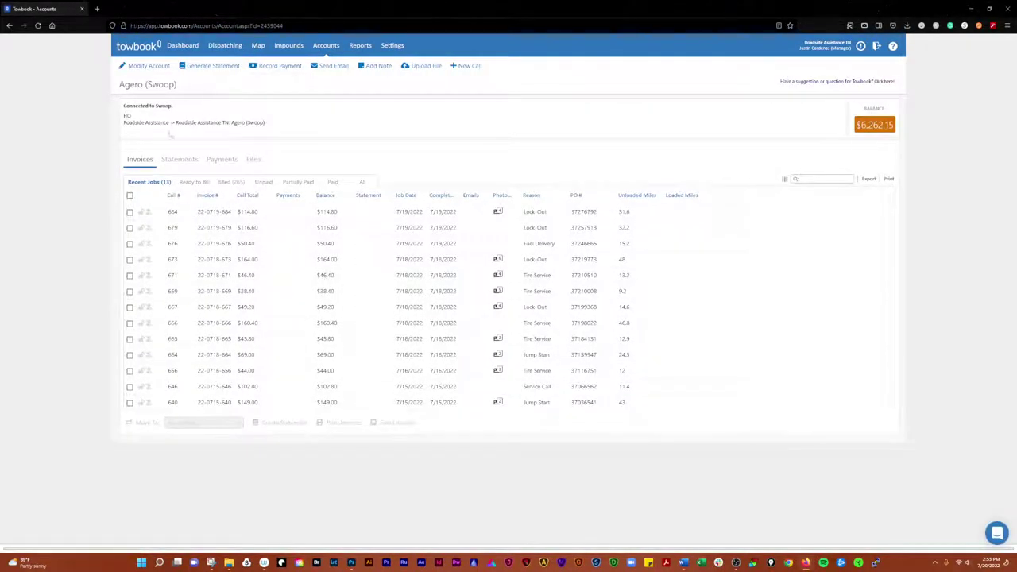
pyautogui.click(130, 196)
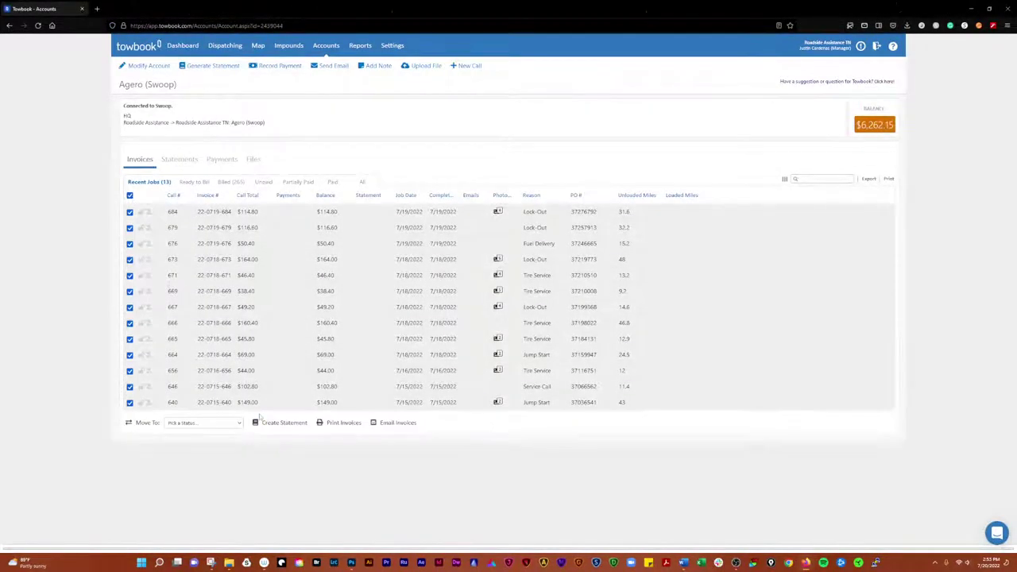
pyautogui.click(216, 424)
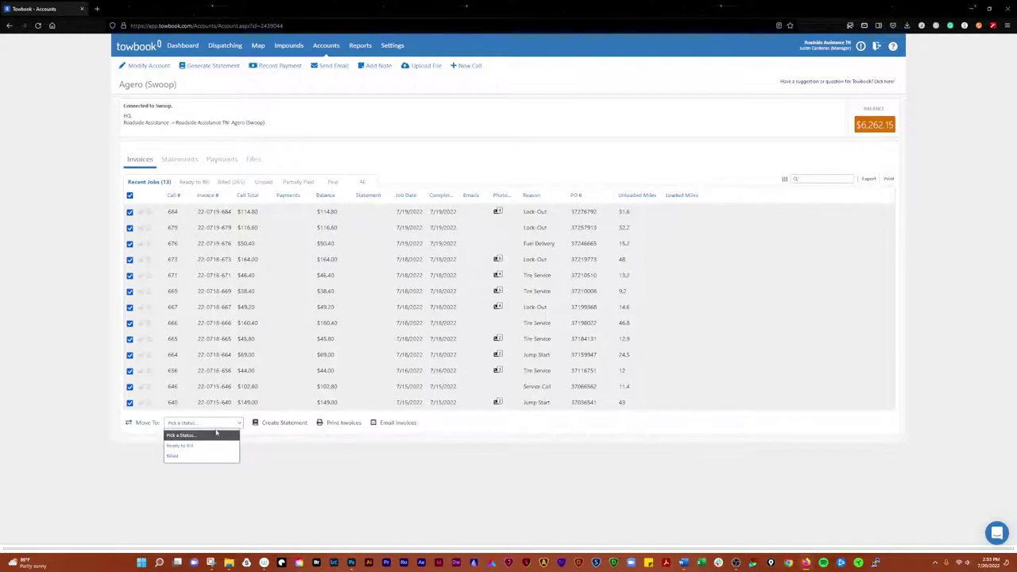
pyautogui.click(185, 456)
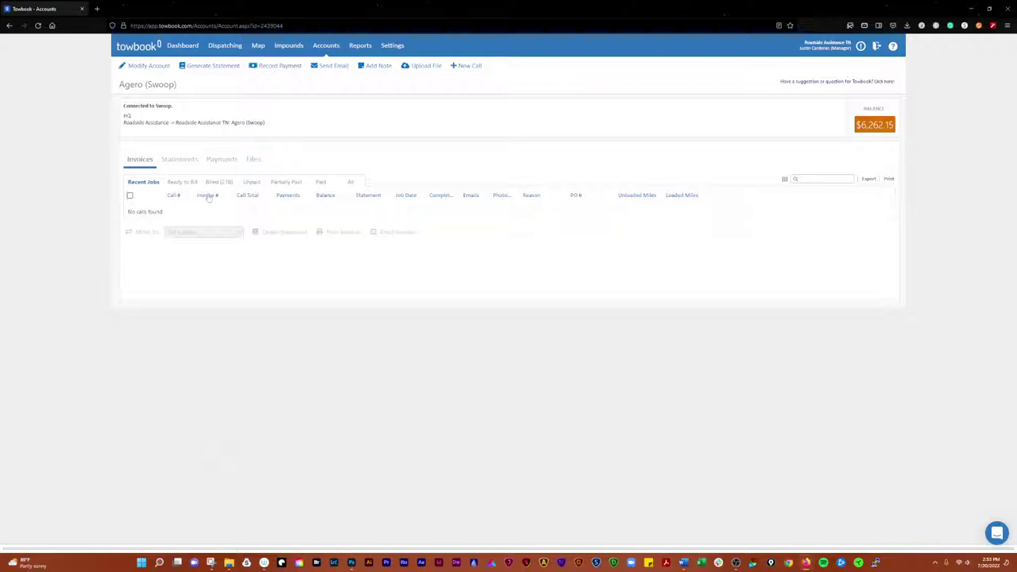
# - Start a payment record for Agero (Swoop) covering the invoices of $167.70, $65.00, $139.60, $68.40 and $134.45
pyautogui.click(275, 66)
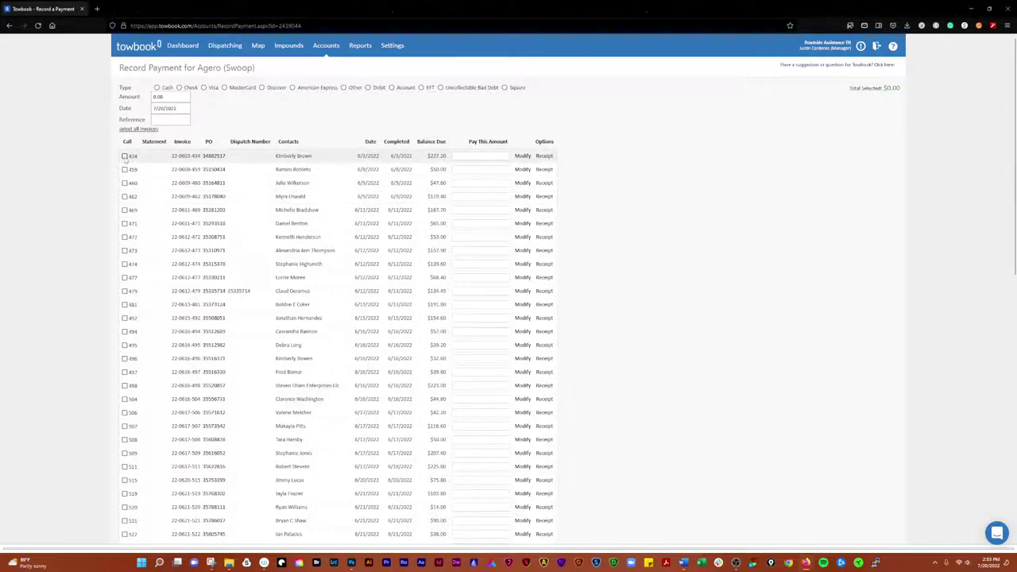
pyautogui.click(125, 156)
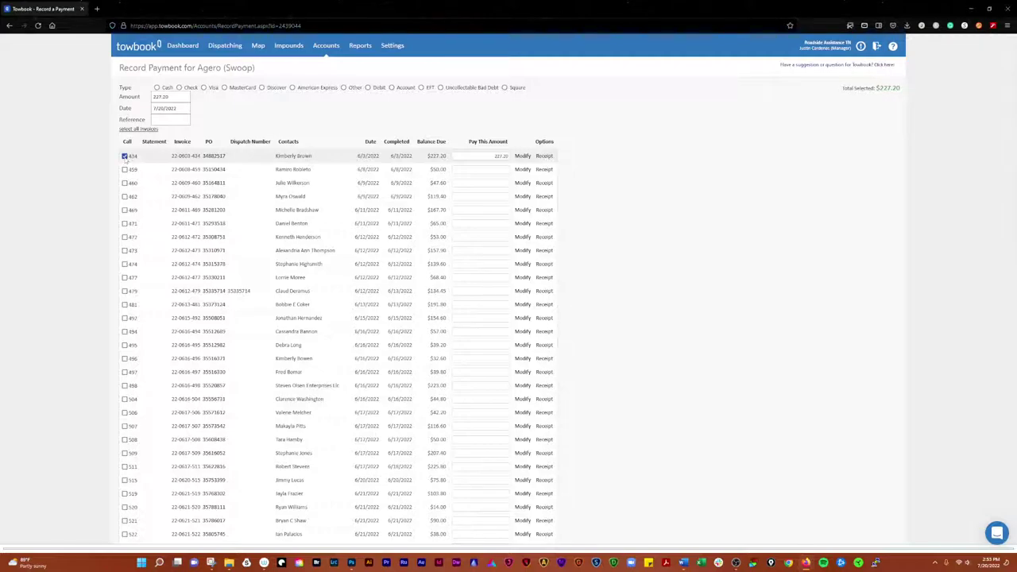
pyautogui.click(125, 157)
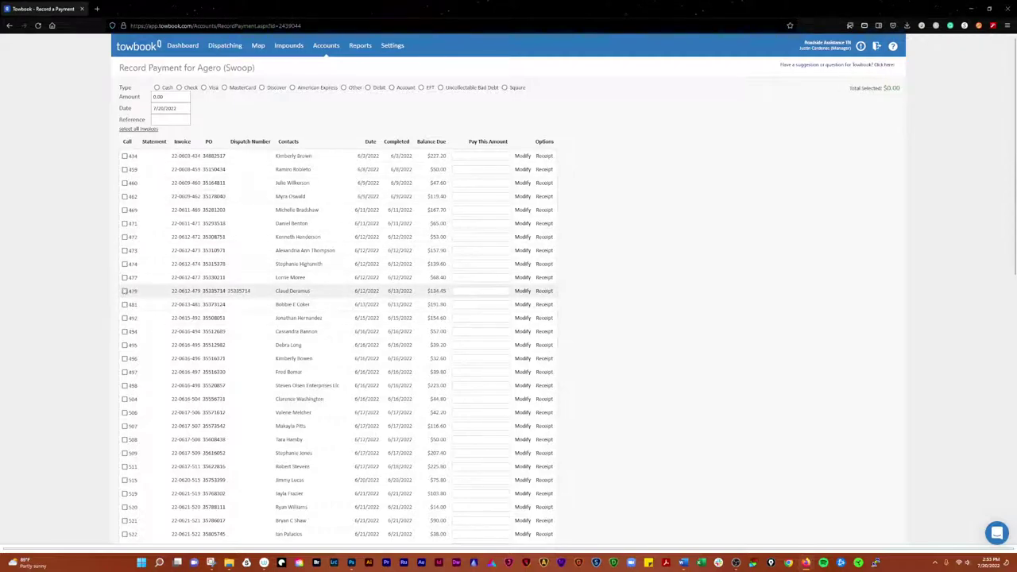
pyautogui.click(125, 291)
pyautogui.click(125, 278)
pyautogui.click(124, 264)
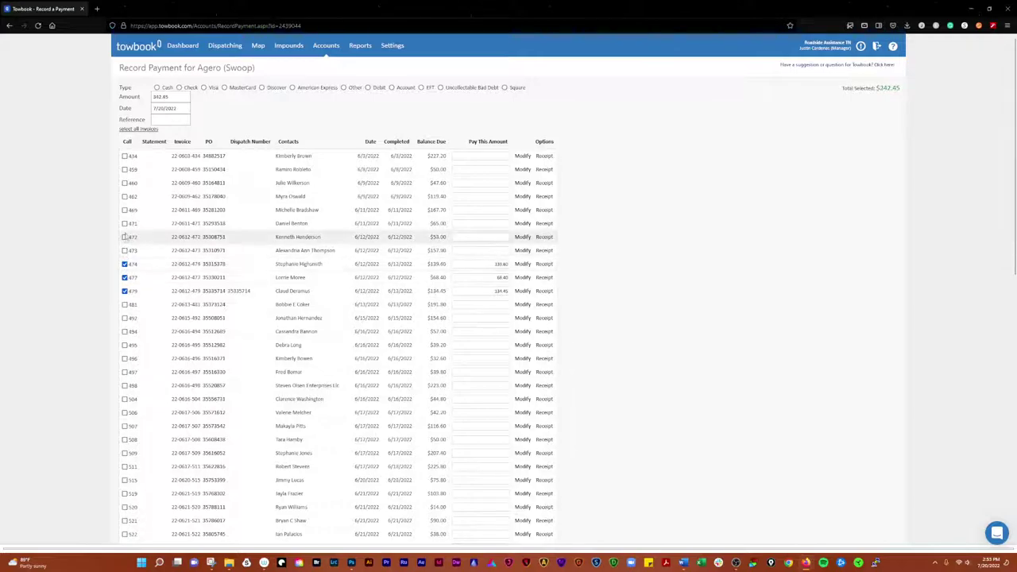
pyautogui.click(125, 224)
pyautogui.click(125, 210)
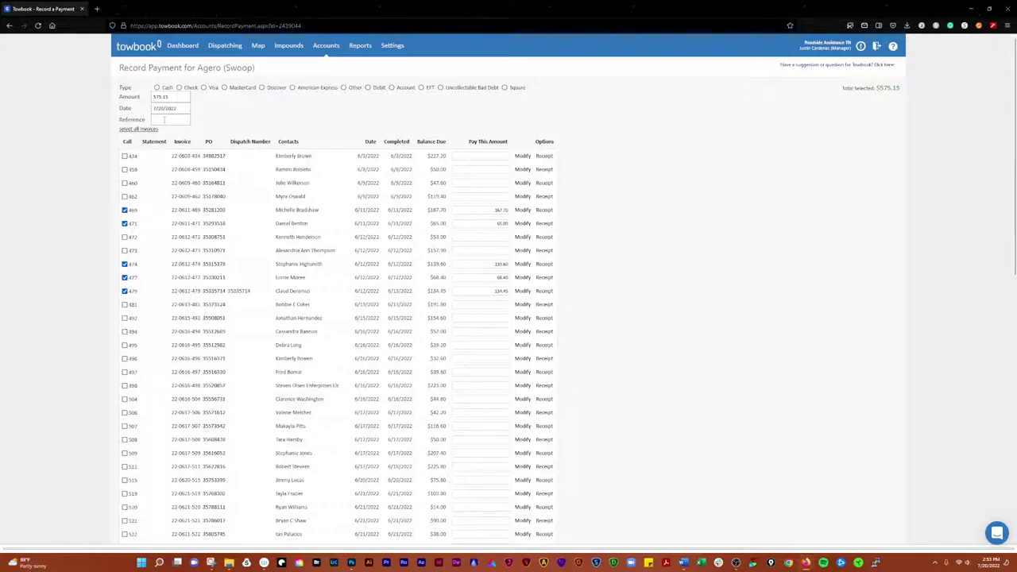
# - Try to record the payment for the selected invoices without a reference, and cancel the payment entry
pyautogui.click(164, 119)
pyautogui.scroll(-15, 628, 253)
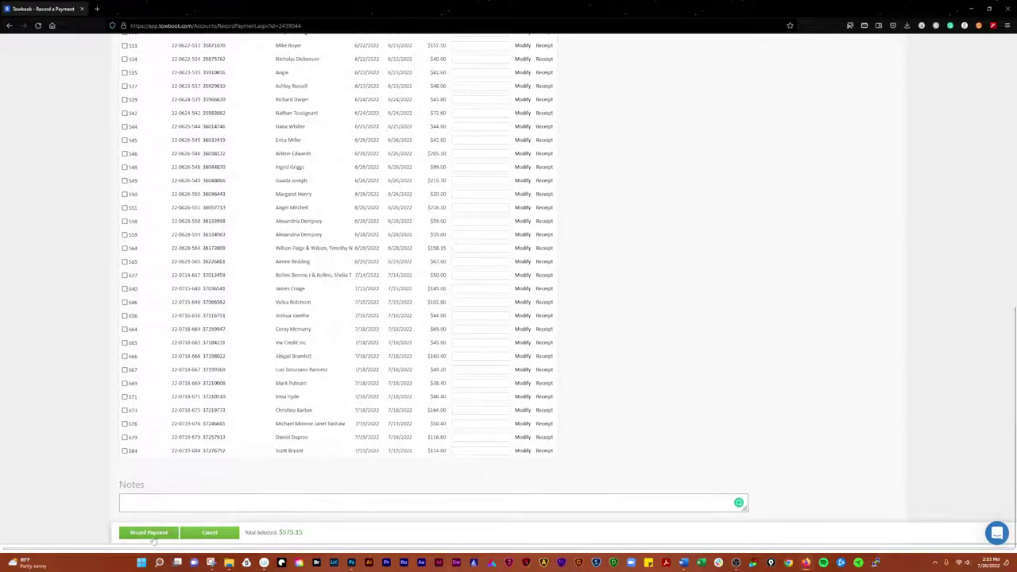
pyautogui.click(149, 533)
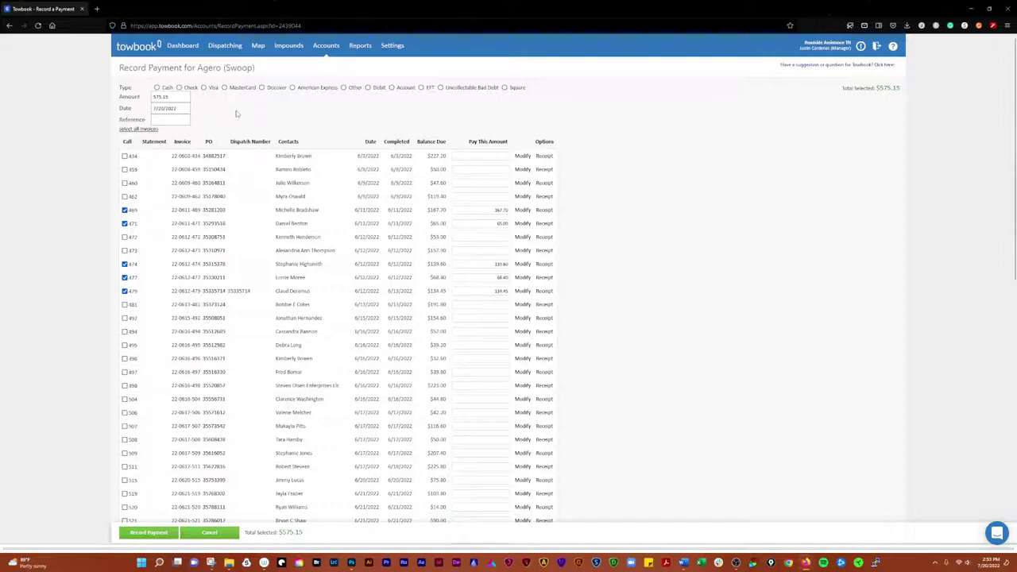
pyautogui.click(200, 532)
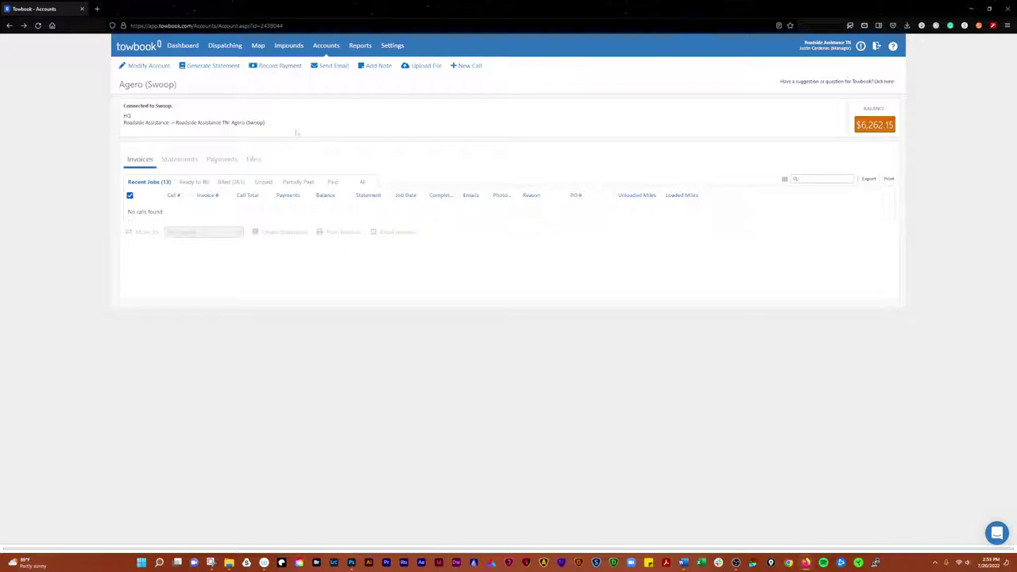
# - Examine the editable account details of Agero (Swoop) and leave without saving changes
pyautogui.click(150, 67)
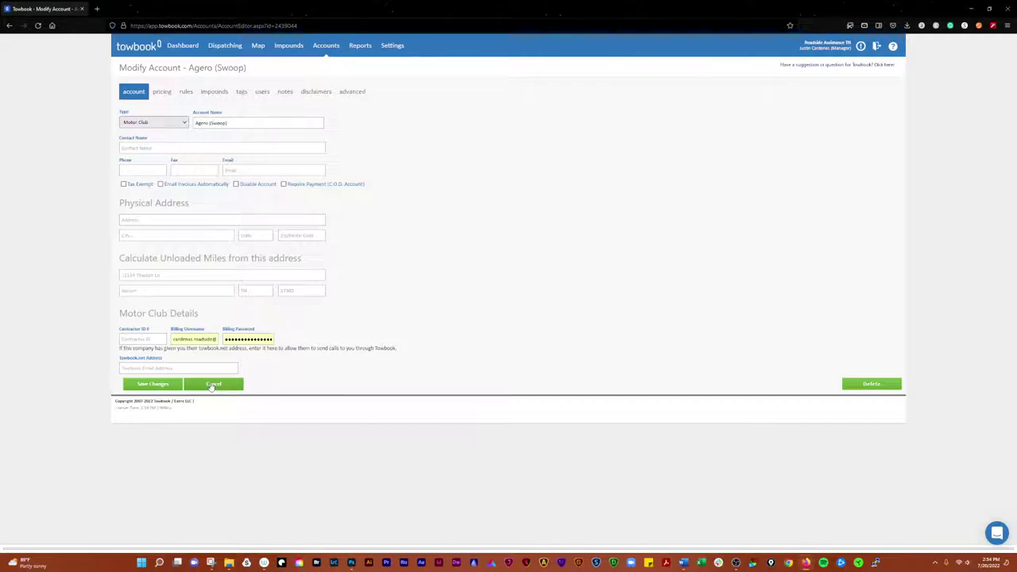
pyautogui.click(212, 385)
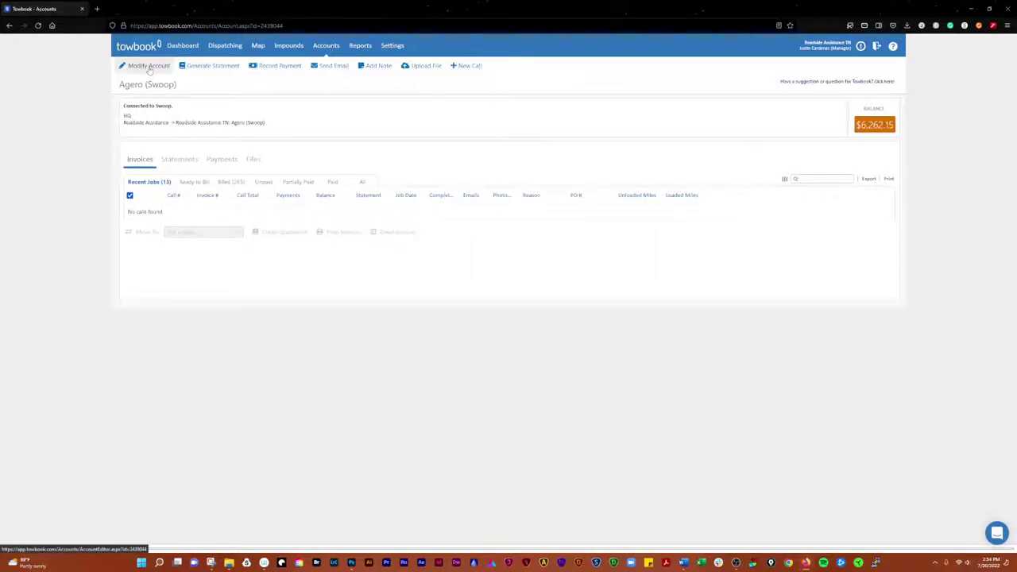
# - Open the Agero (Swoop) account for modification and examine its contact fields and the available account types
pyautogui.click(149, 67)
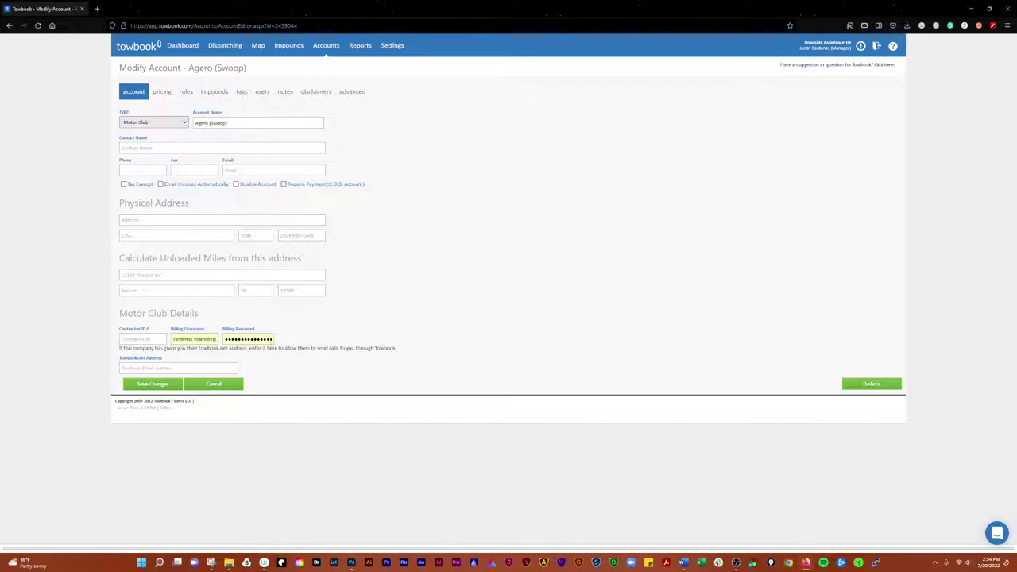
pyautogui.click(150, 368)
pyautogui.click(183, 124)
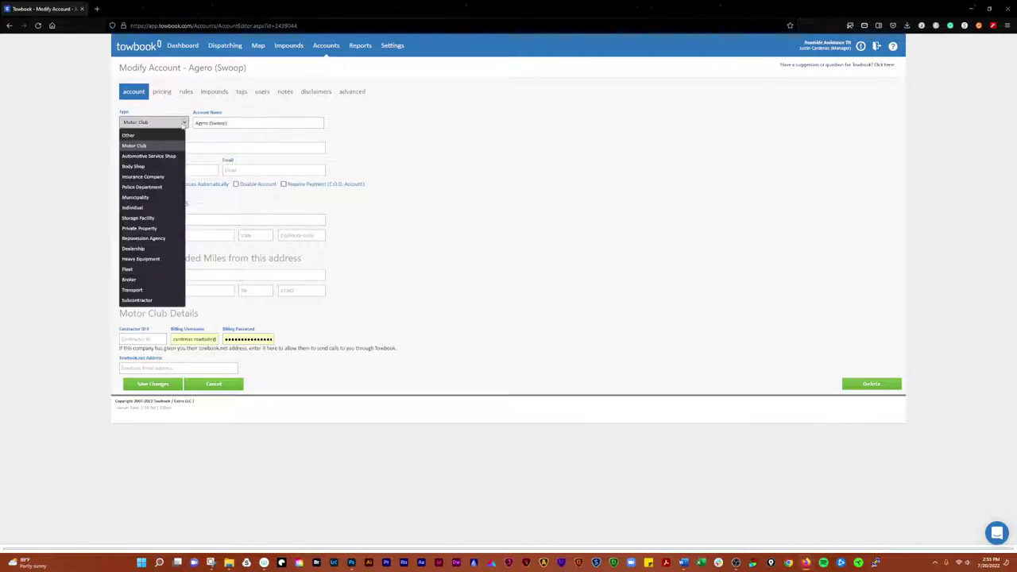
pyautogui.click(167, 149)
# - Review the account's pricing settings, expanding the flat discount rate, storage rate limits and fuel surcharges
pyautogui.click(162, 91)
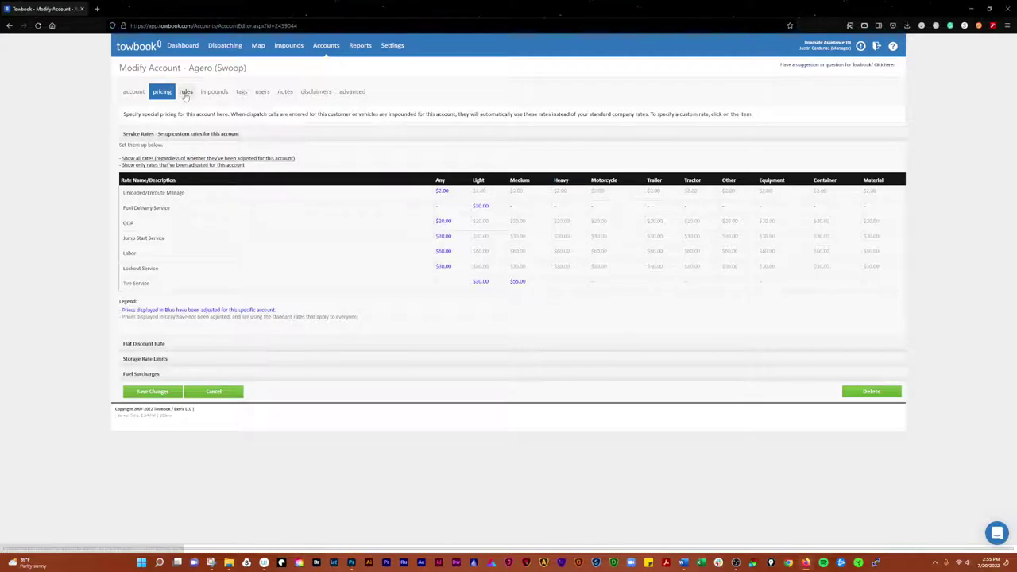
pyautogui.click(224, 344)
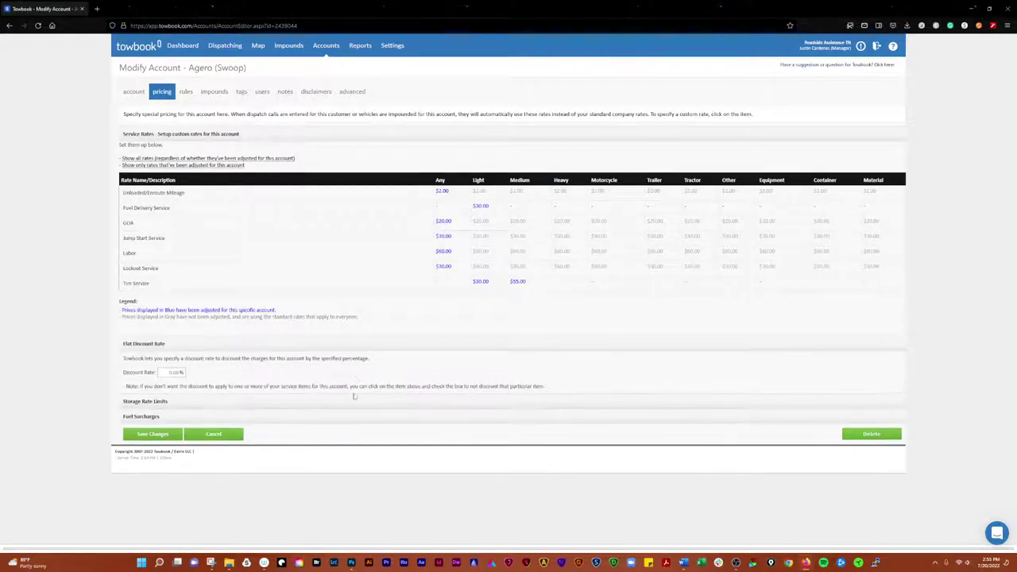
pyautogui.click(231, 402)
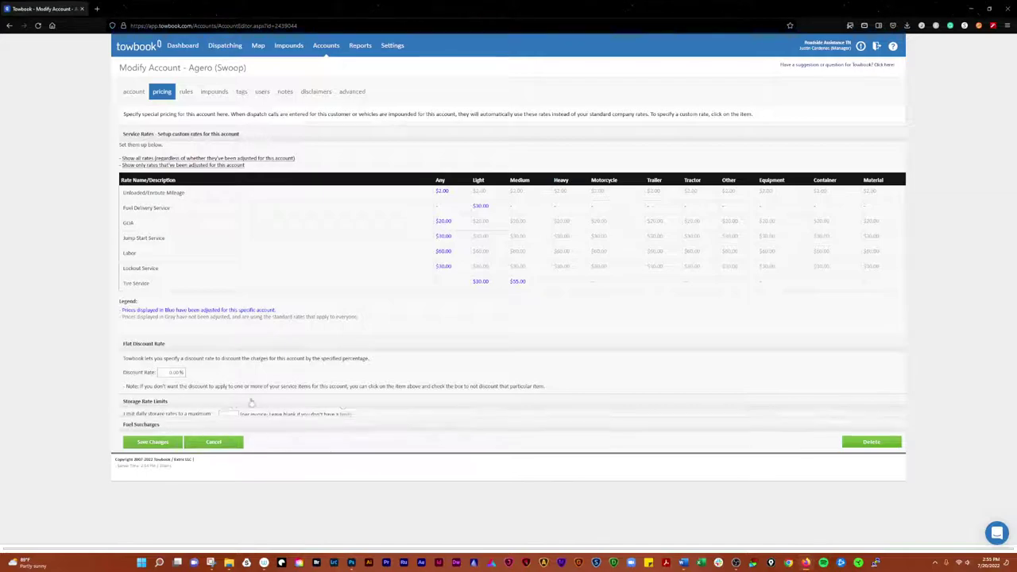
pyautogui.click(285, 442)
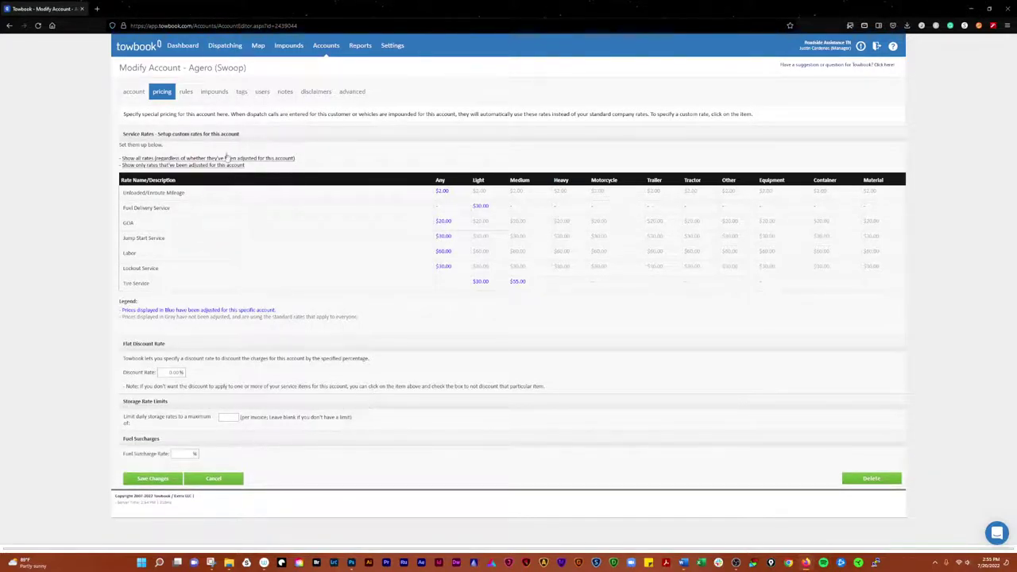
# - Inspect the account's automatic rules for Fuel Delivery Service, Tire Service and GOA, closing each without changes
pyautogui.click(188, 93)
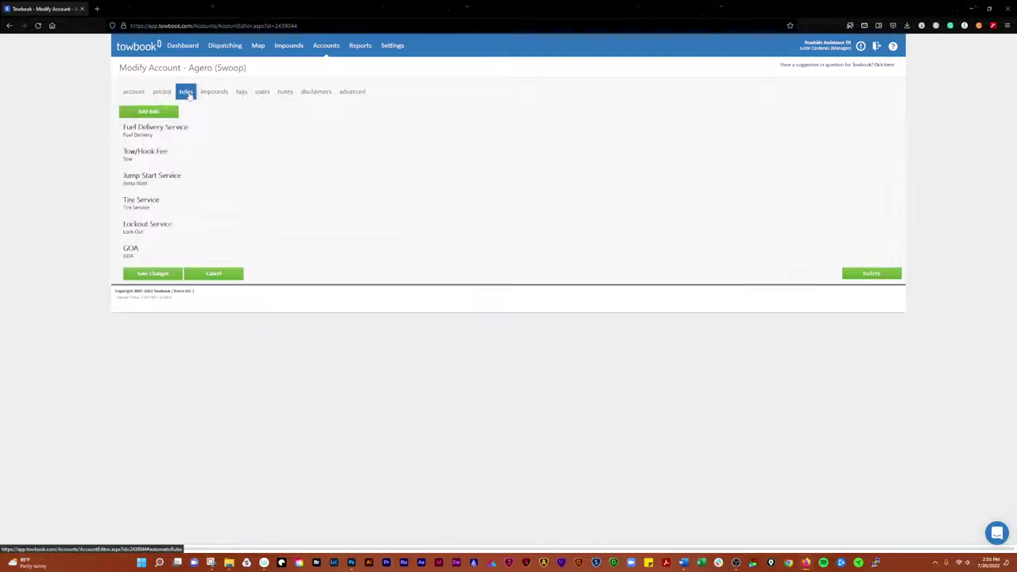
pyautogui.click(147, 133)
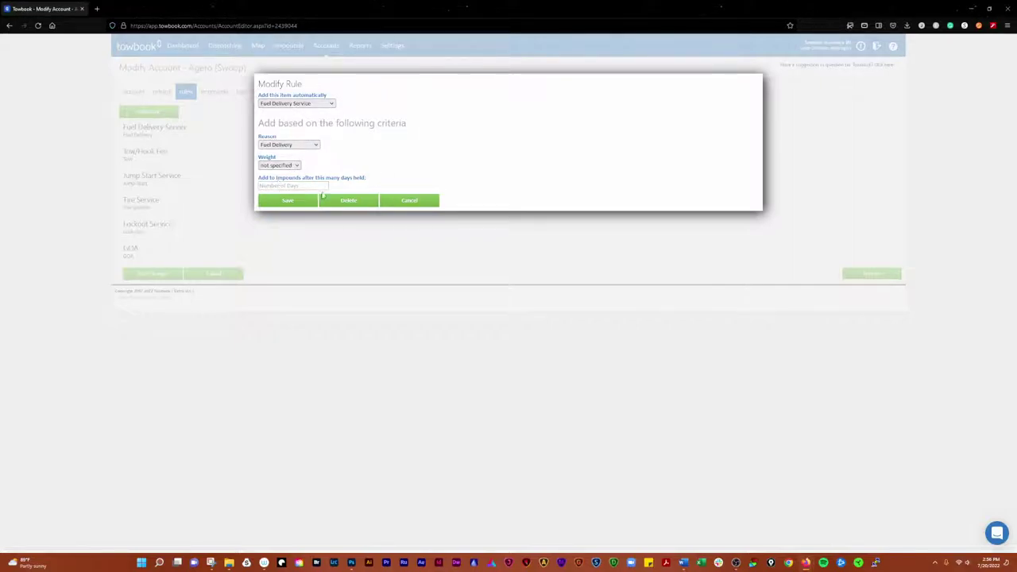
pyautogui.click(409, 200)
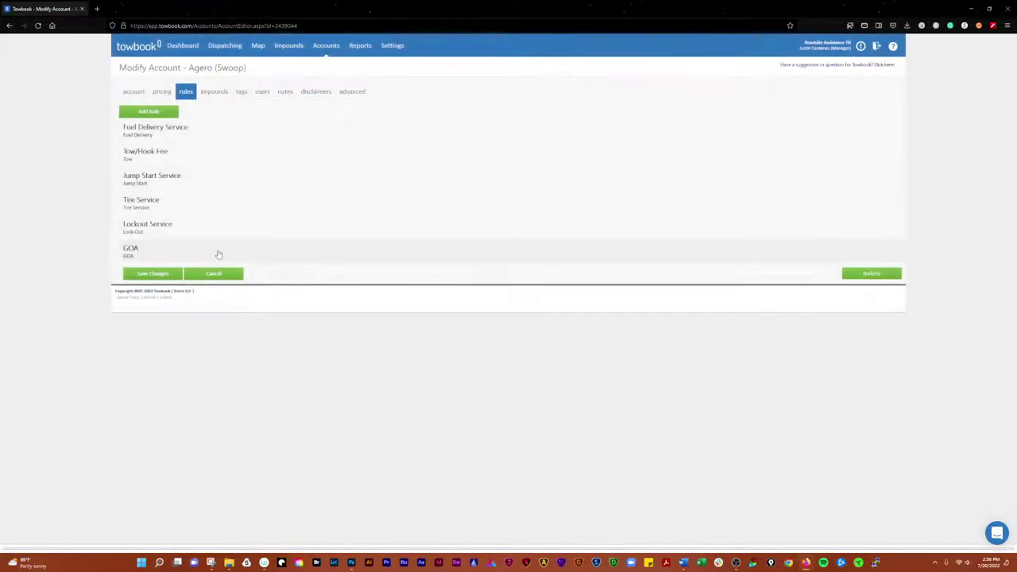
pyautogui.click(156, 206)
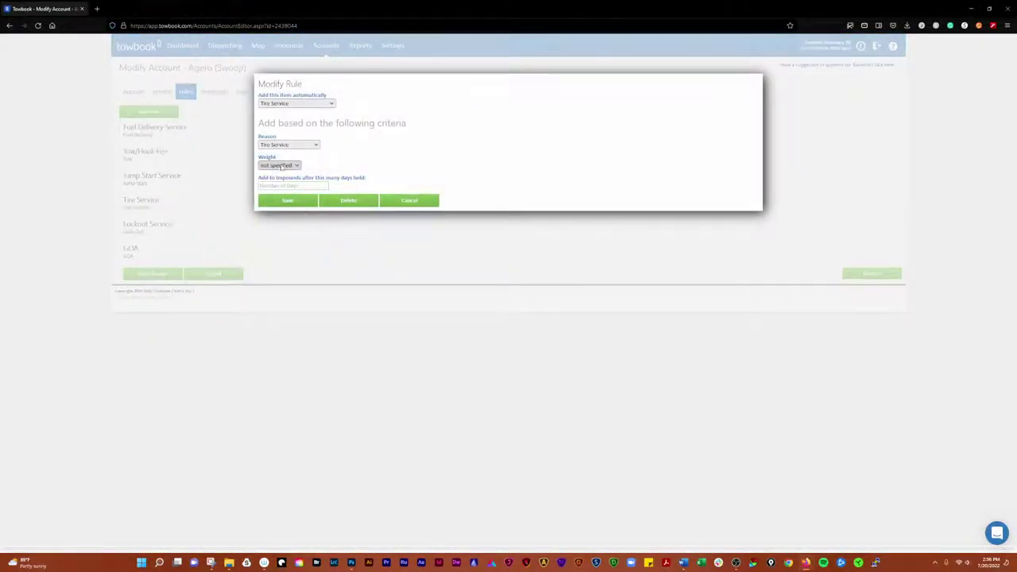
pyautogui.click(282, 165)
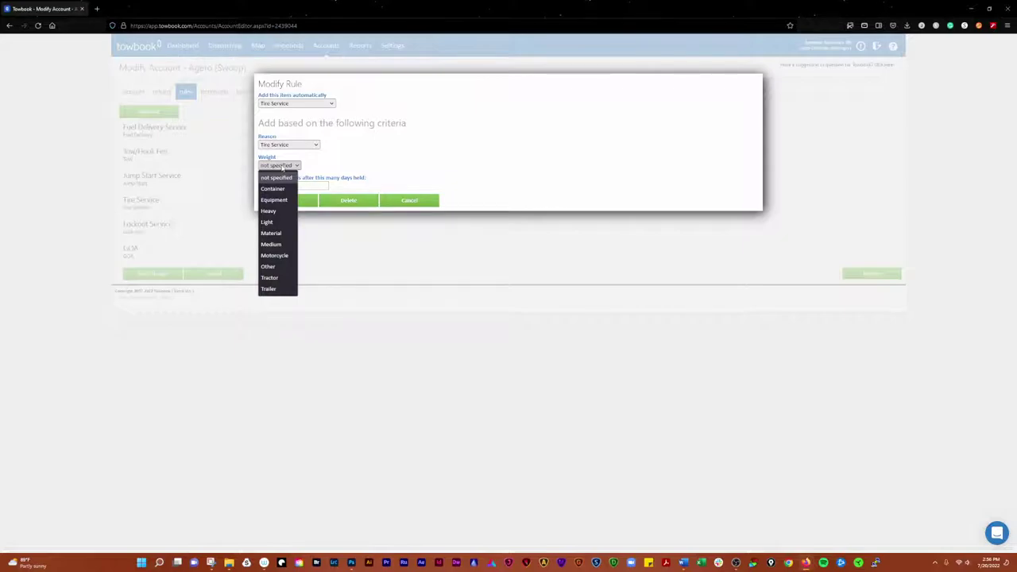
pyautogui.click(283, 166)
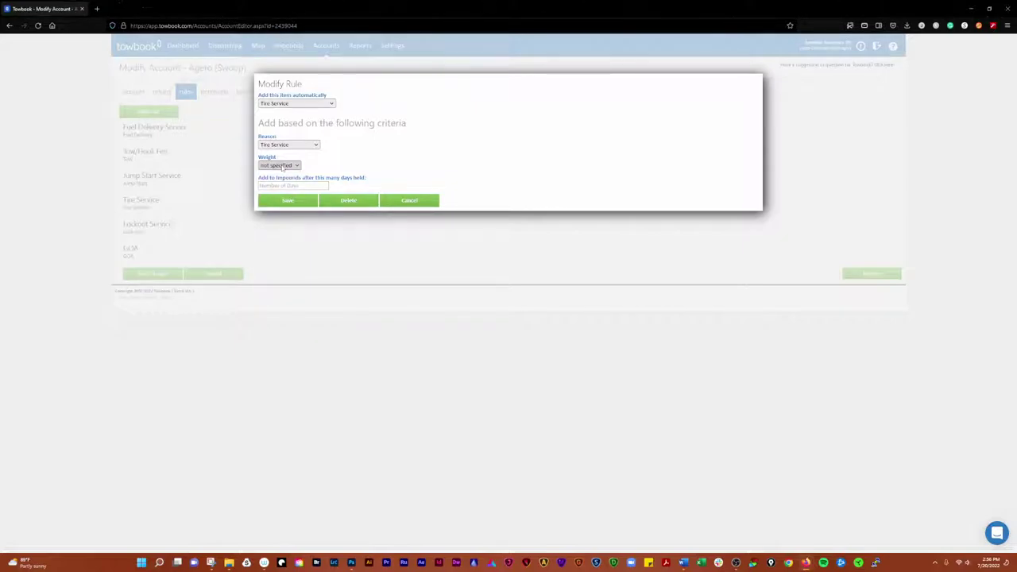
pyautogui.click(409, 200)
pyautogui.click(151, 250)
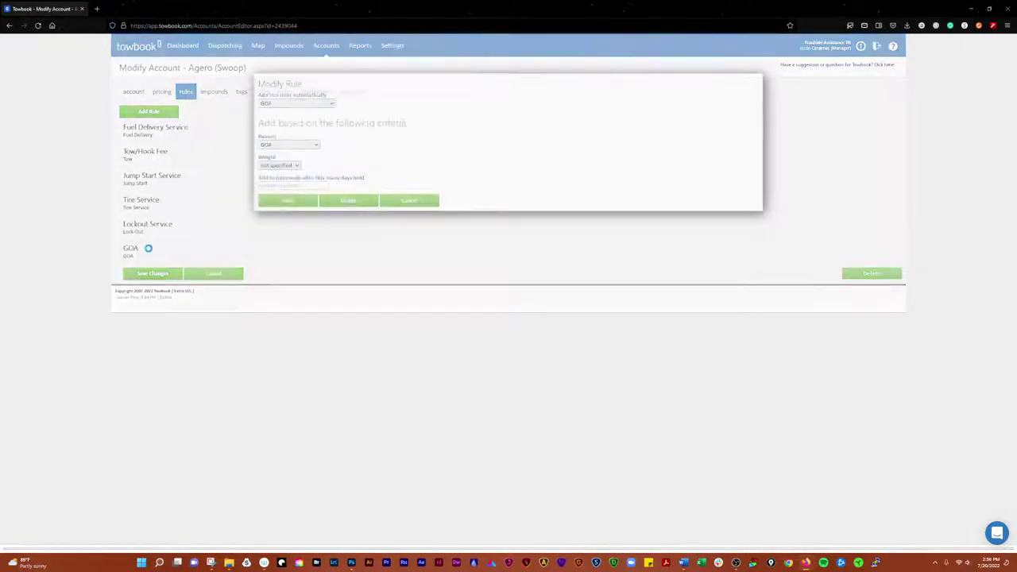
pyautogui.click(409, 200)
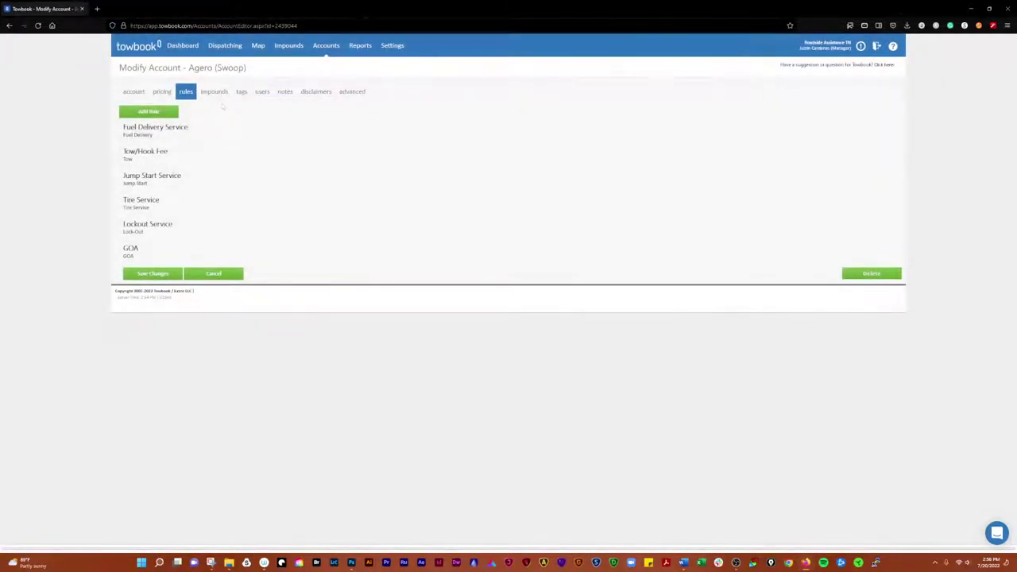
# - Review the account's impound preferences, tags, external users, notes and invoice disclaimer settings
pyautogui.click(216, 92)
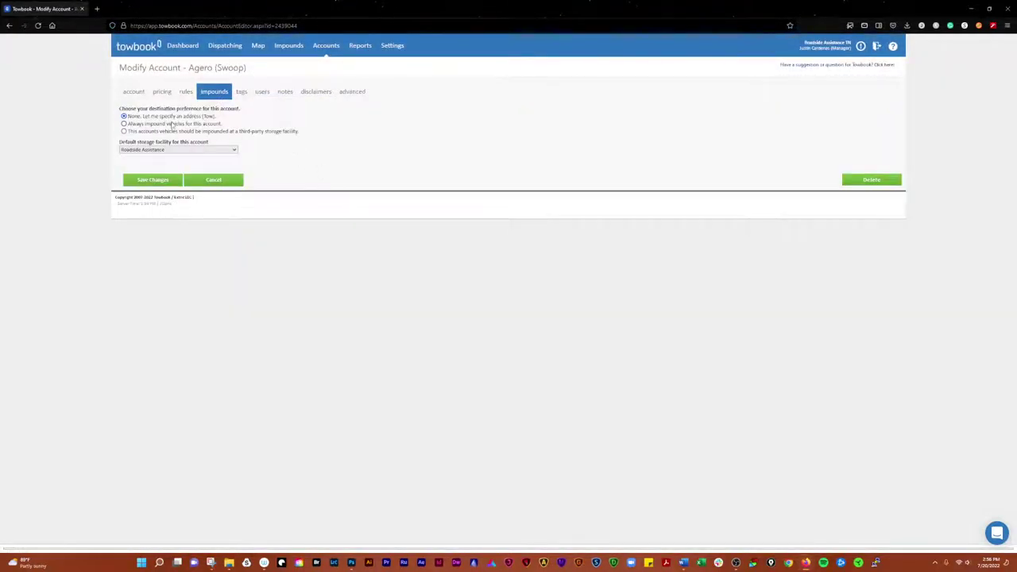
pyautogui.click(242, 93)
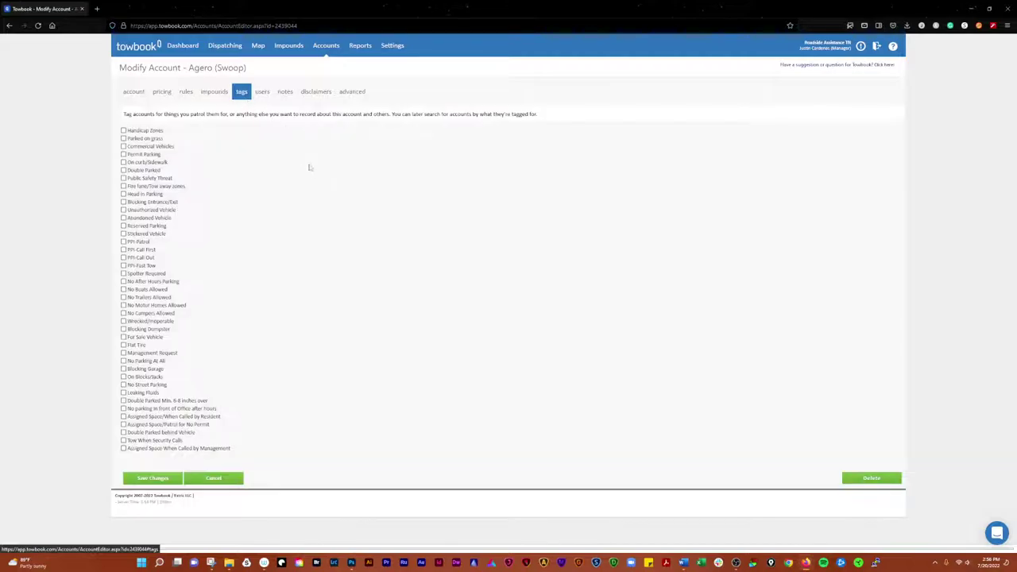
pyautogui.click(263, 97)
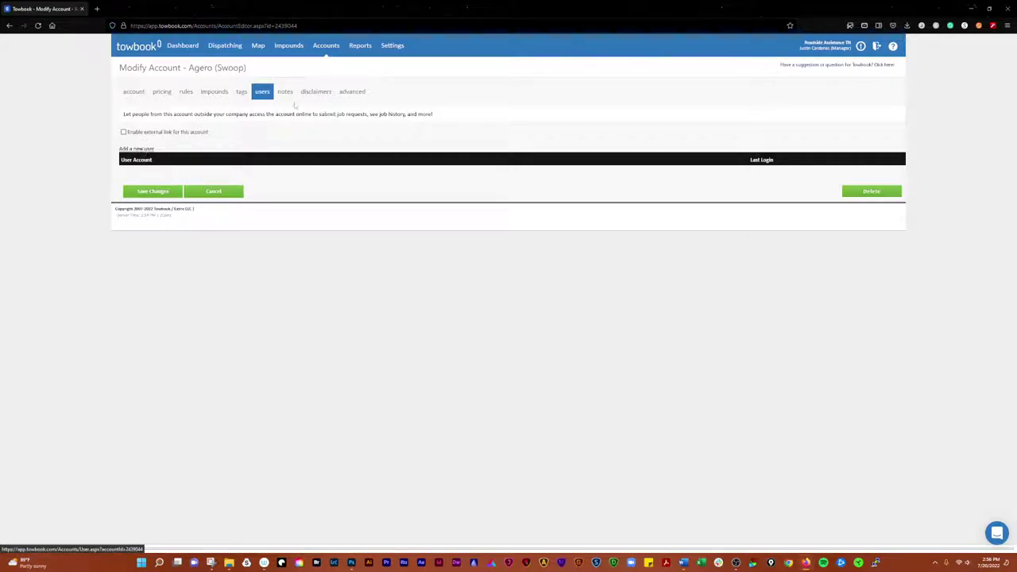
pyautogui.click(286, 93)
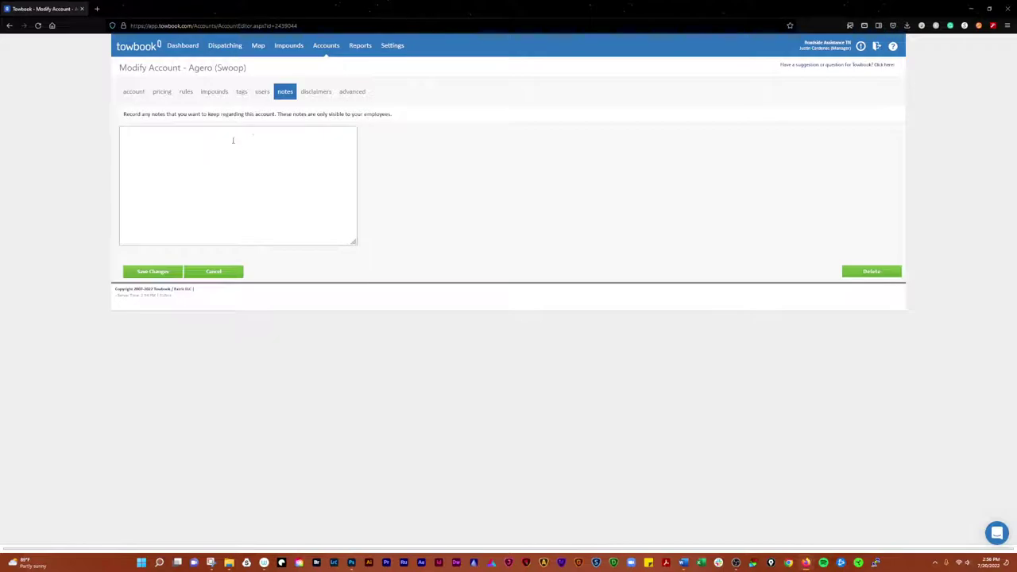
pyautogui.click(316, 92)
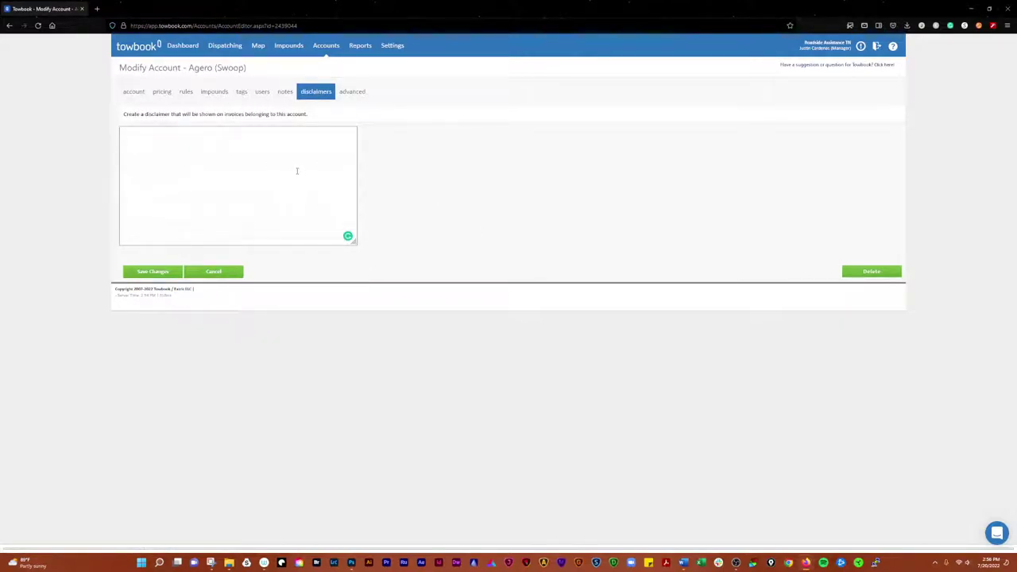
# - Examine the account's advanced settings, including the default PO and body type, the mileage calculation choices and the invoice mileage fill-in choices
pyautogui.click(352, 92)
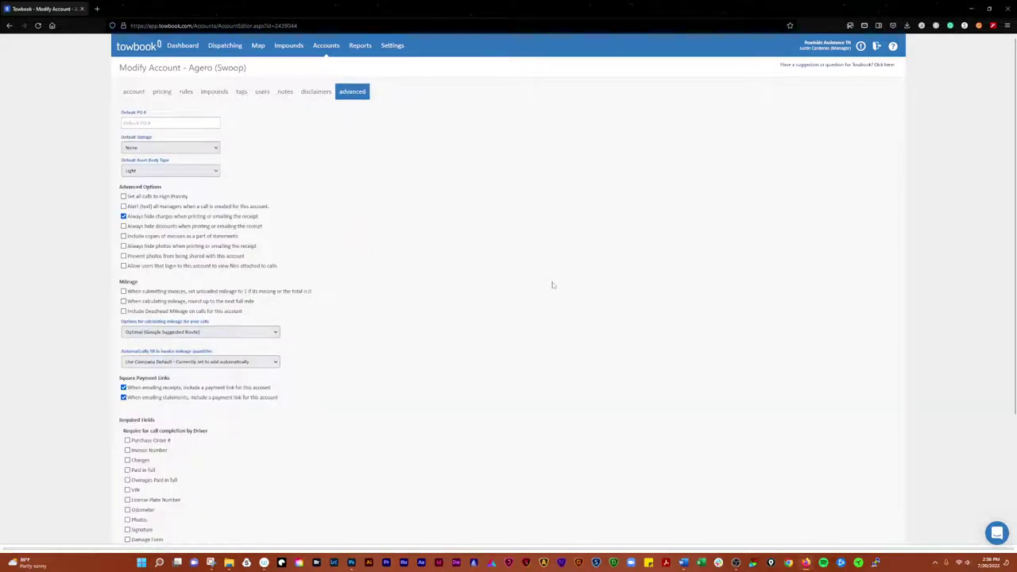
pyautogui.click(201, 125)
pyautogui.scroll(-1, 141, 93)
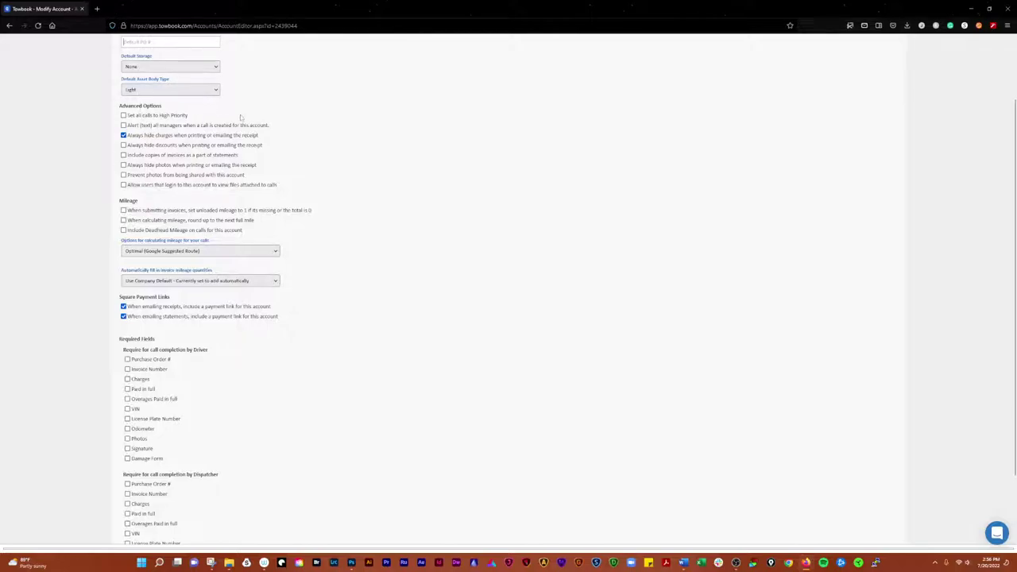
pyautogui.click(207, 90)
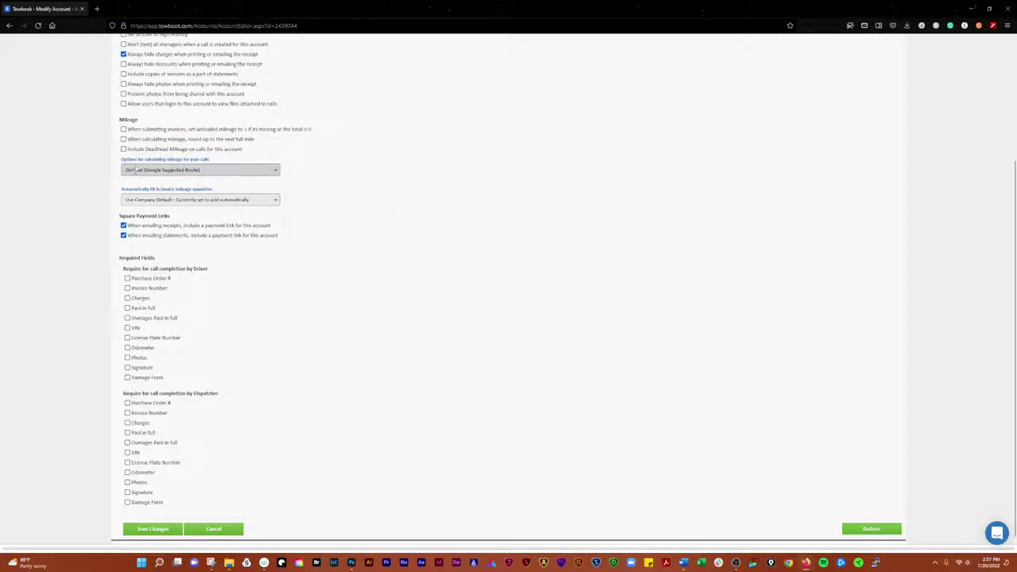
pyautogui.click(181, 172)
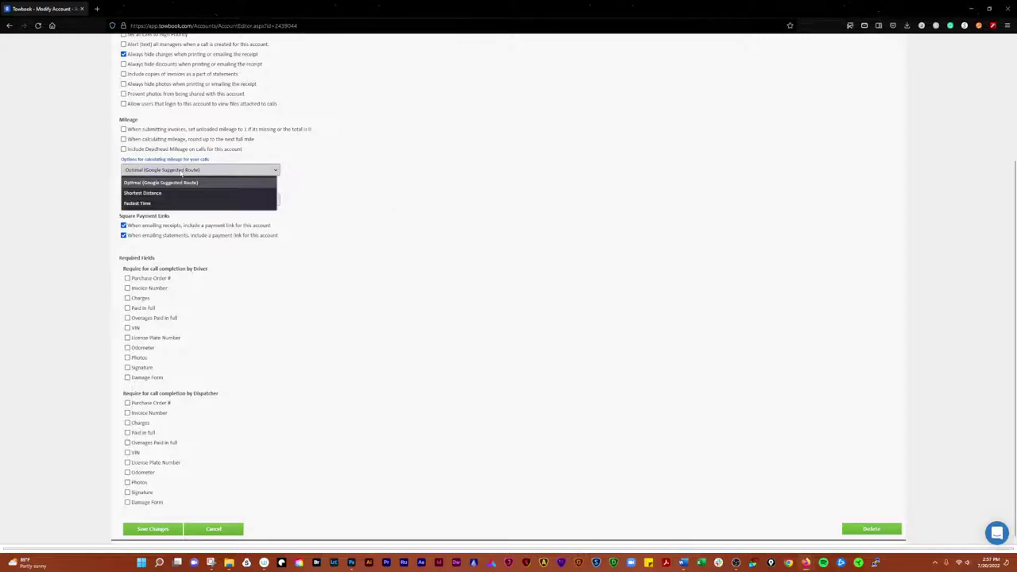
pyautogui.click(330, 211)
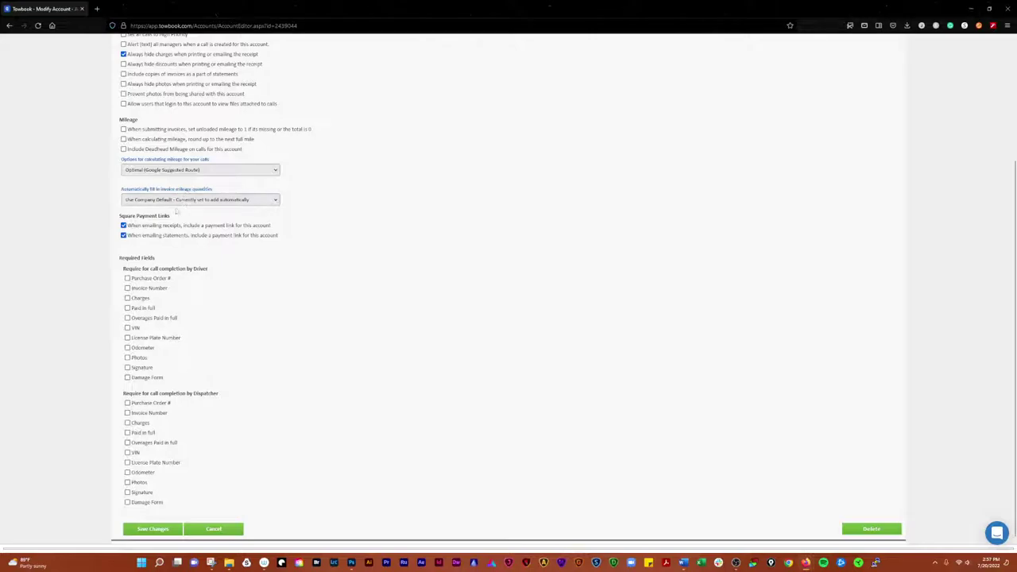
pyautogui.click(162, 201)
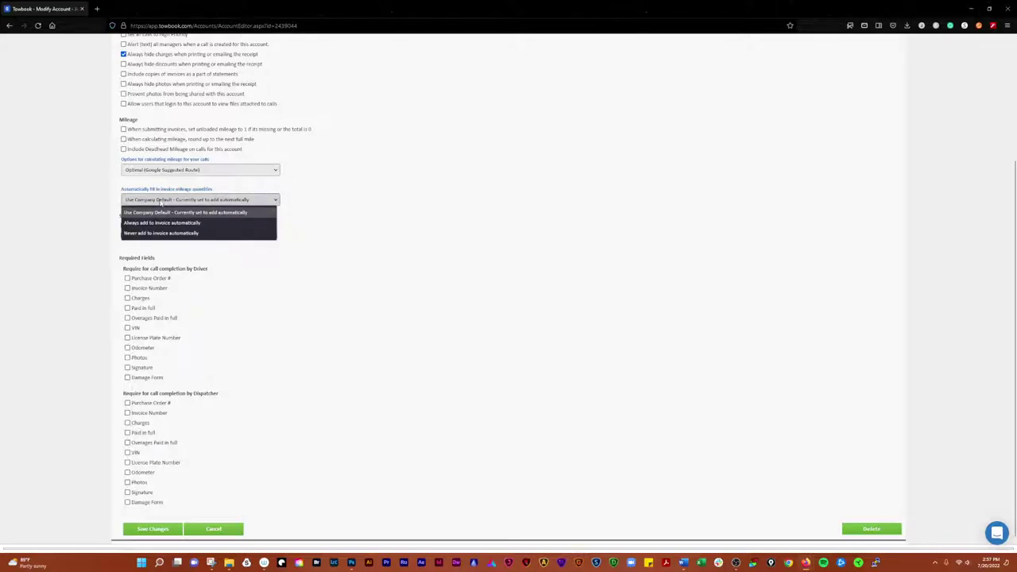
pyautogui.click(161, 202)
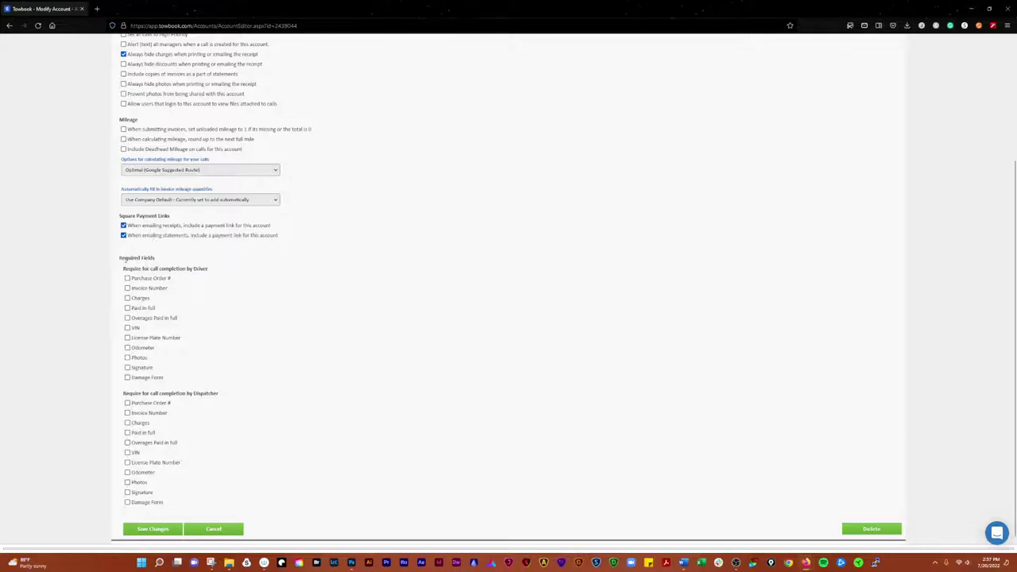
# - Review the fields required for call completion by driver and dispatcher, and leave the account editor without saving
pyautogui.moveTo(131, 259); pyautogui.dragTo(172, 268)
pyautogui.click(203, 267)
pyautogui.click(171, 290)
pyautogui.moveTo(226, 398); pyautogui.dragTo(170, 395)
pyautogui.click(200, 436)
pyautogui.scroll(3, 203, 428)
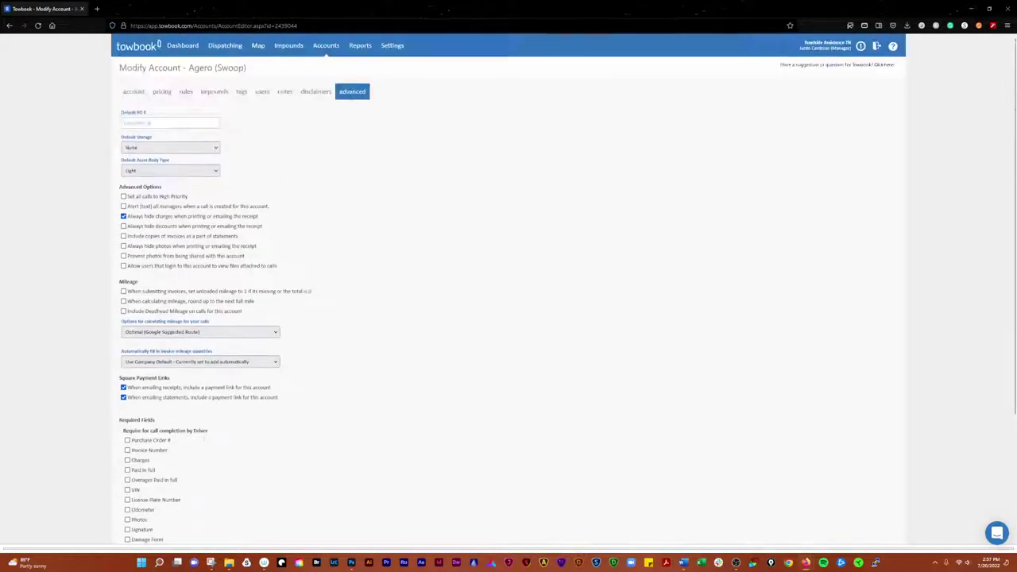
pyautogui.scroll(-3, 211, 406)
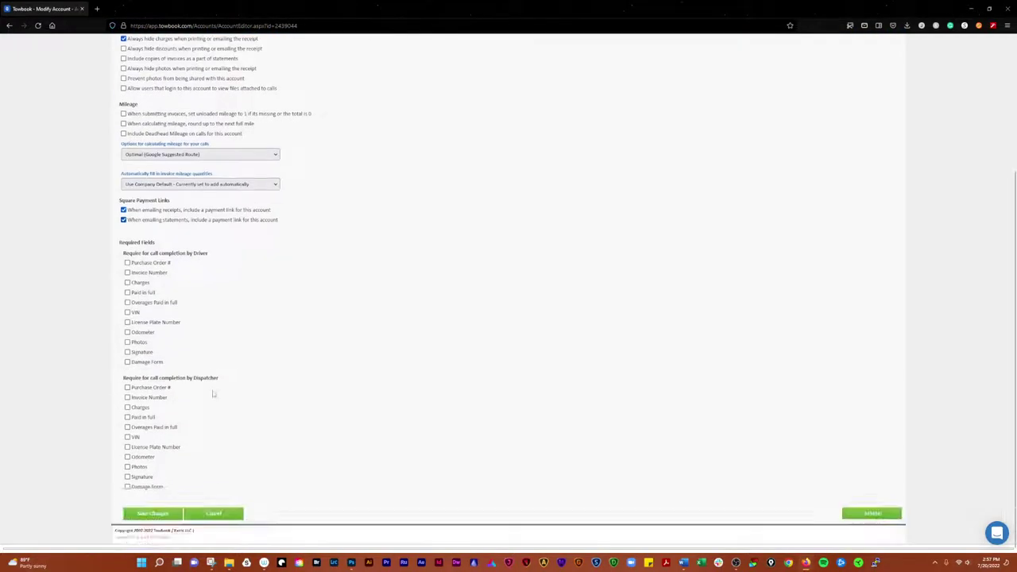
pyautogui.click(213, 515)
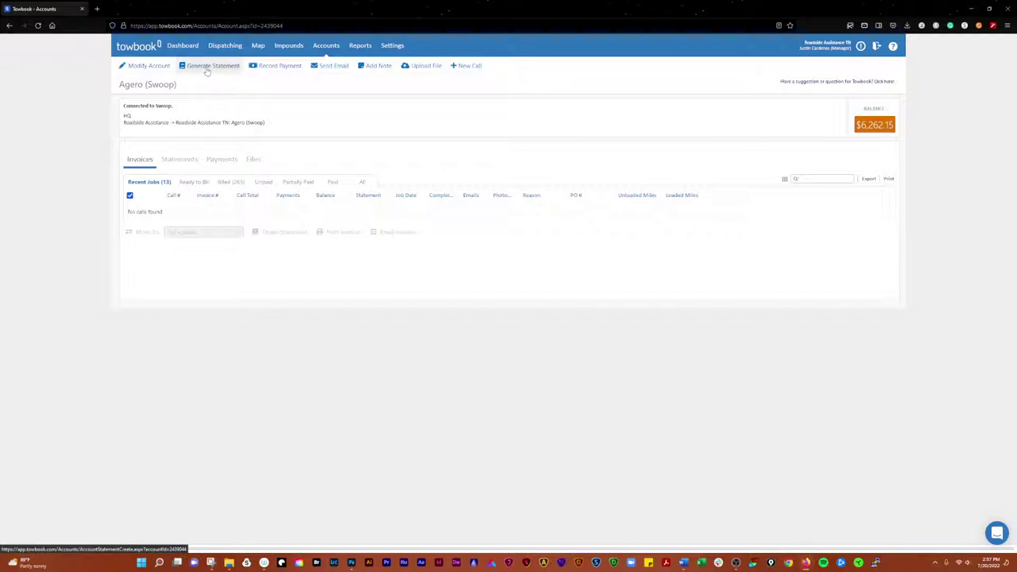
# - Open statement creation for Agero (Swoop) and look through the dates and the invoices available to include
pyautogui.click(208, 66)
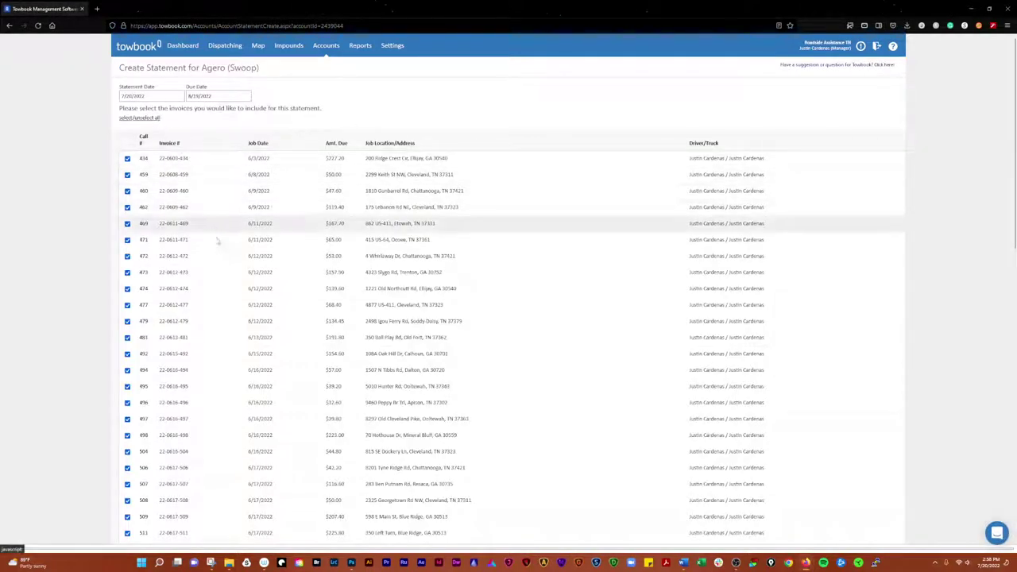
pyautogui.scroll(-5, 223, 257)
pyautogui.scroll(-6, 224, 257)
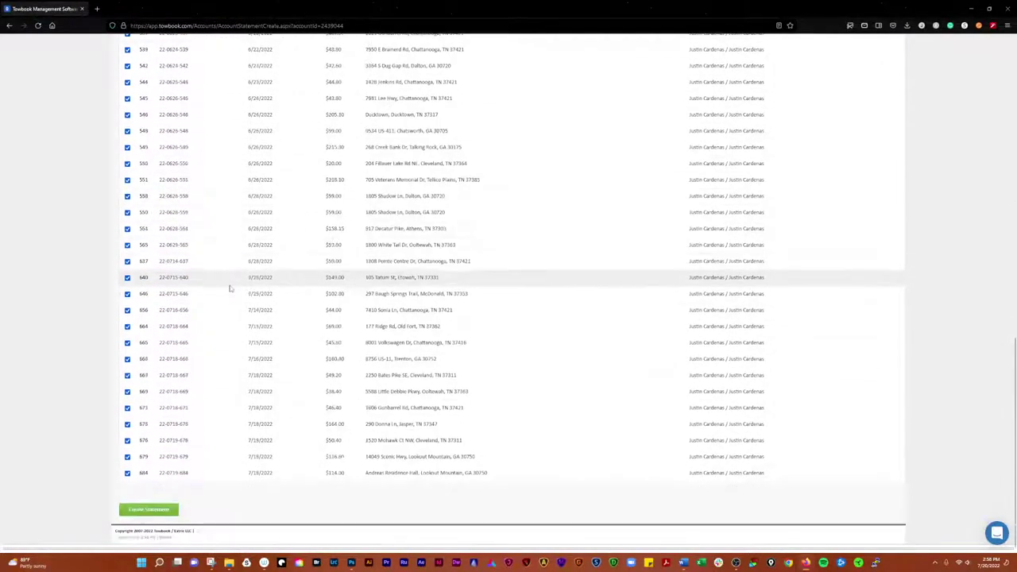
pyautogui.scroll(11, 226, 339)
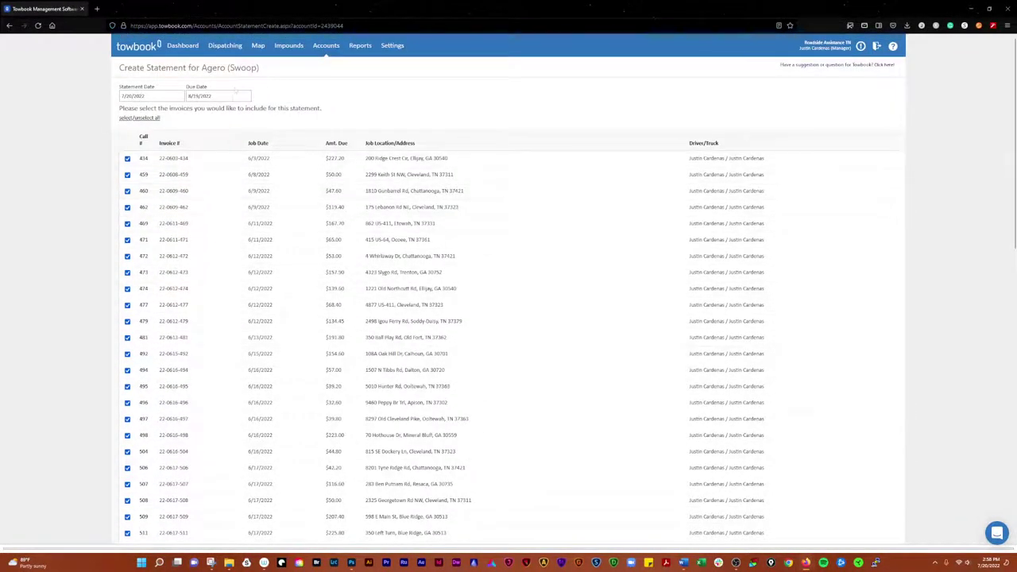
# - Go back to the accounts, open the Agero account and view its send-email form in a new browser tab
pyautogui.click(319, 50)
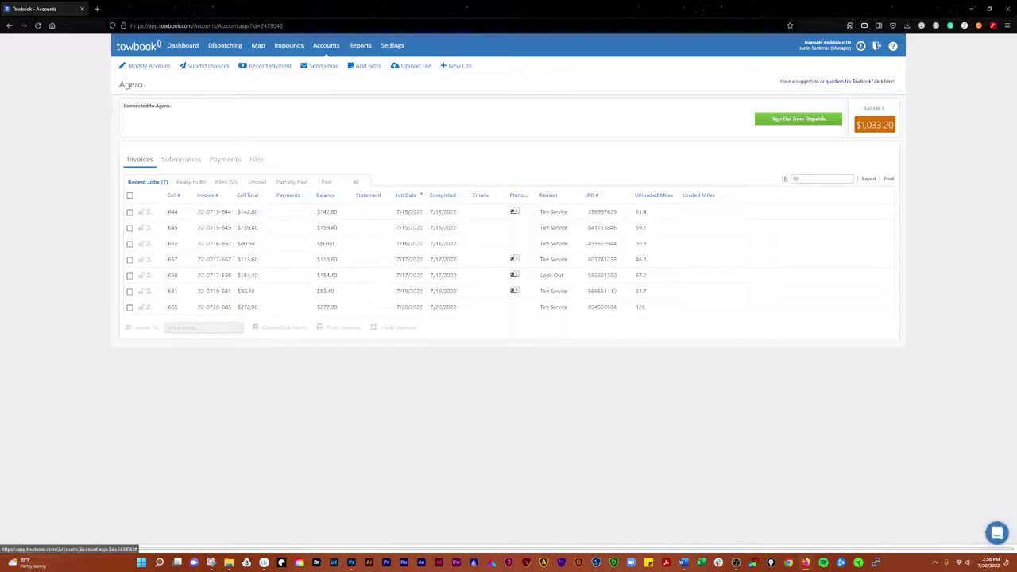
pyautogui.rightClick(325, 67)
pyautogui.click(343, 75)
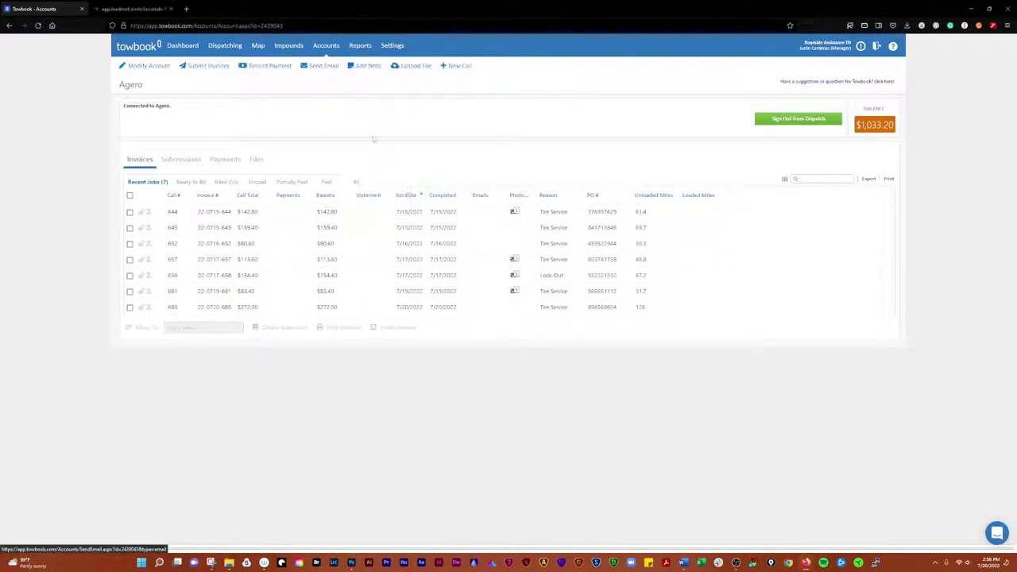
pyautogui.click(134, 9)
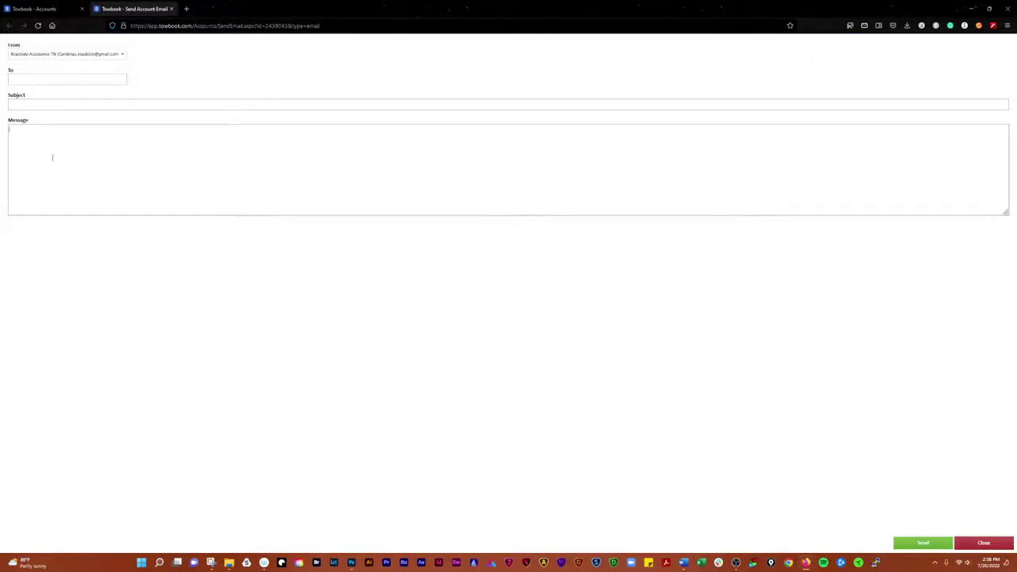
# - Leave the send-email form, view the Agero account's file upload page in a new browser tab, and close it
pyautogui.click(172, 9)
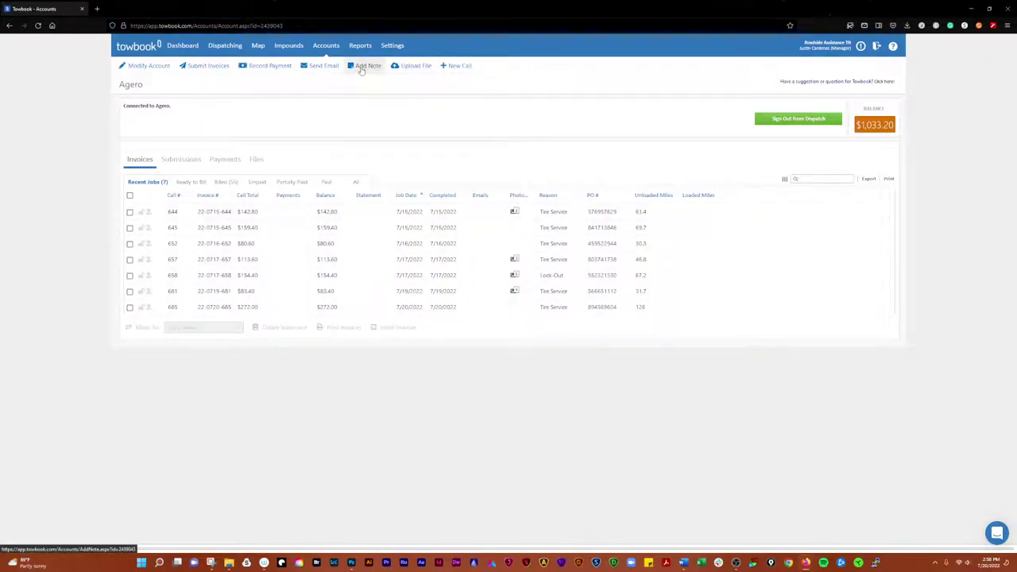
pyautogui.rightClick(409, 70)
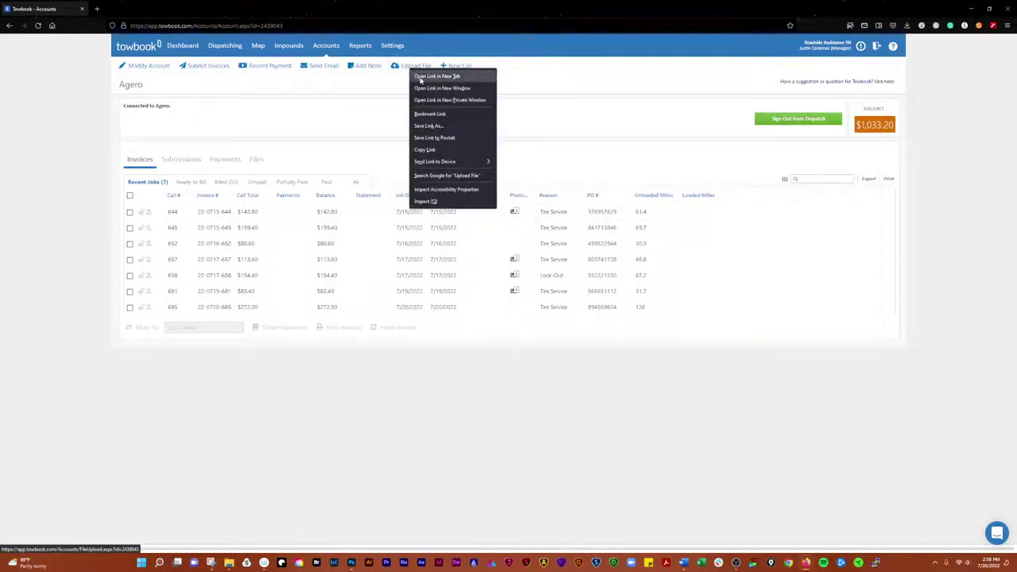
pyautogui.click(434, 78)
pyautogui.click(128, 8)
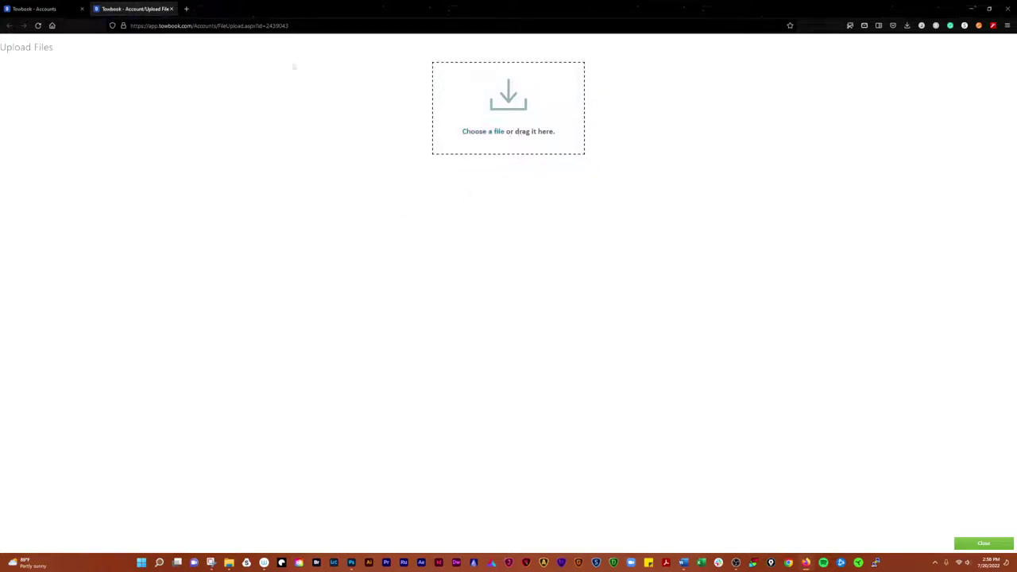
pyautogui.click(171, 9)
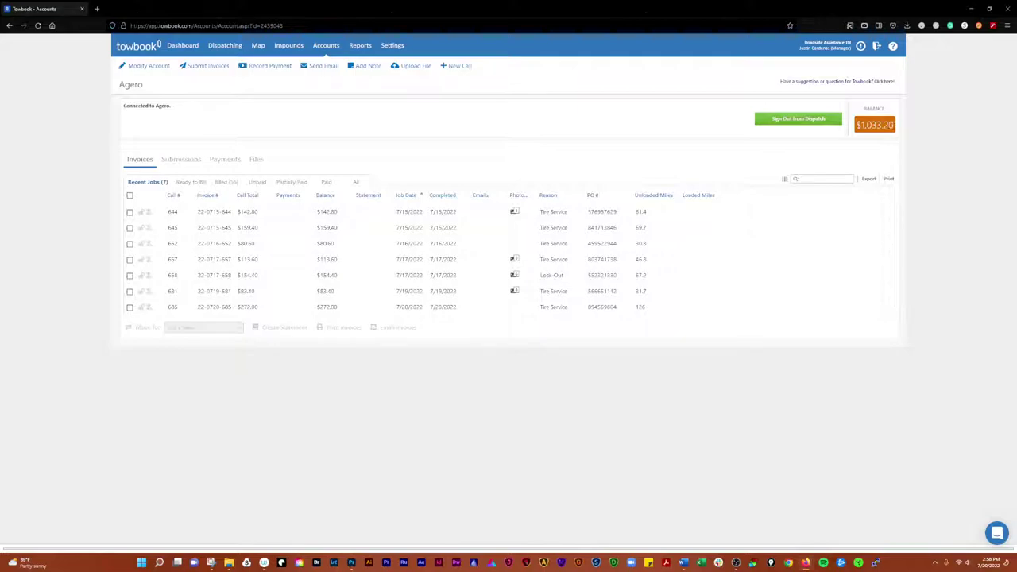
pyautogui.moveTo(894, 125); pyautogui.dragTo(857, 125)
pyautogui.click(857, 125)
pyautogui.click(860, 127)
# - Move all of Agero's recent jobs except the 7/20/2022 one to the Billed status
pyautogui.click(129, 195)
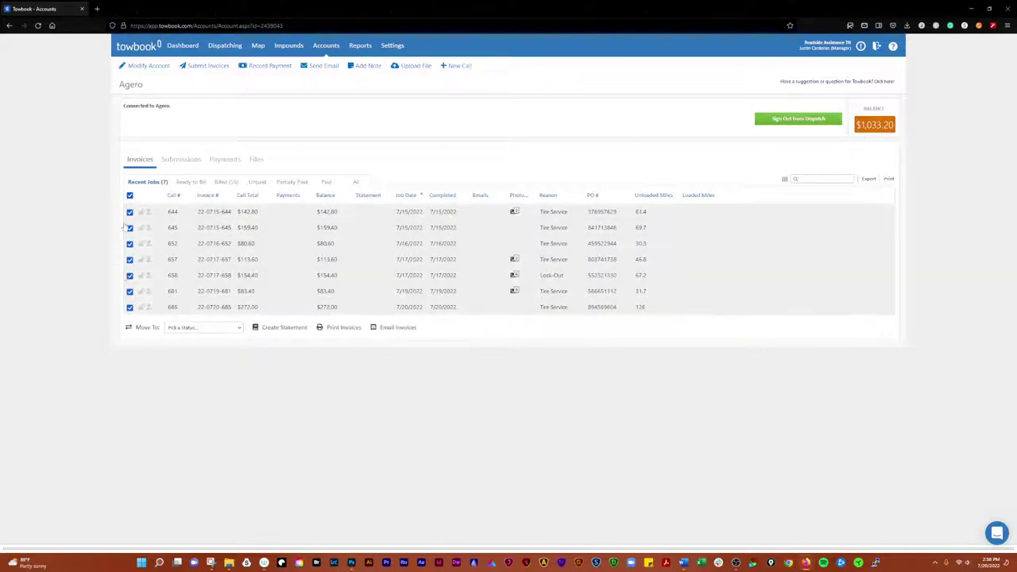
pyautogui.click(129, 307)
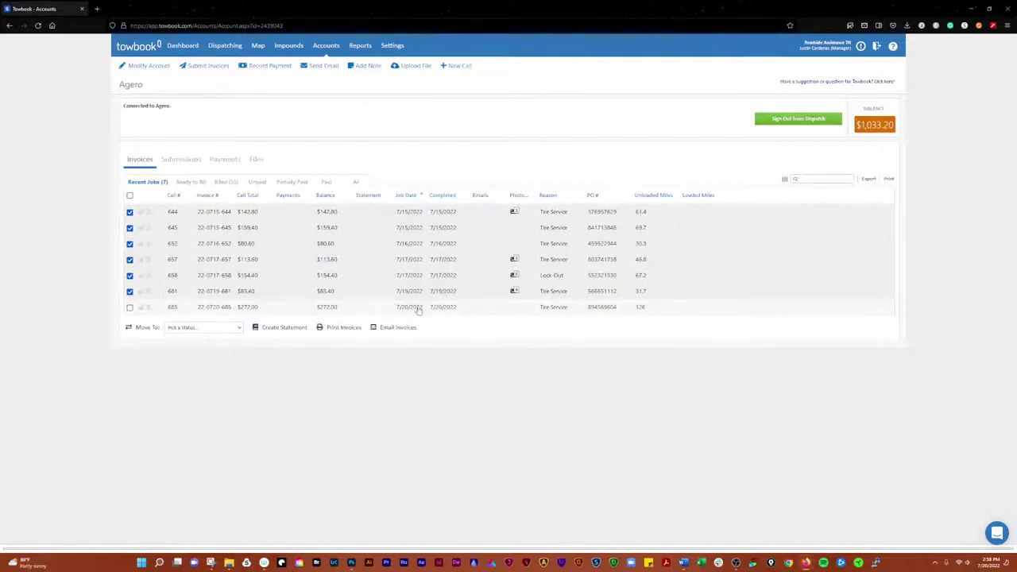
pyautogui.click(213, 328)
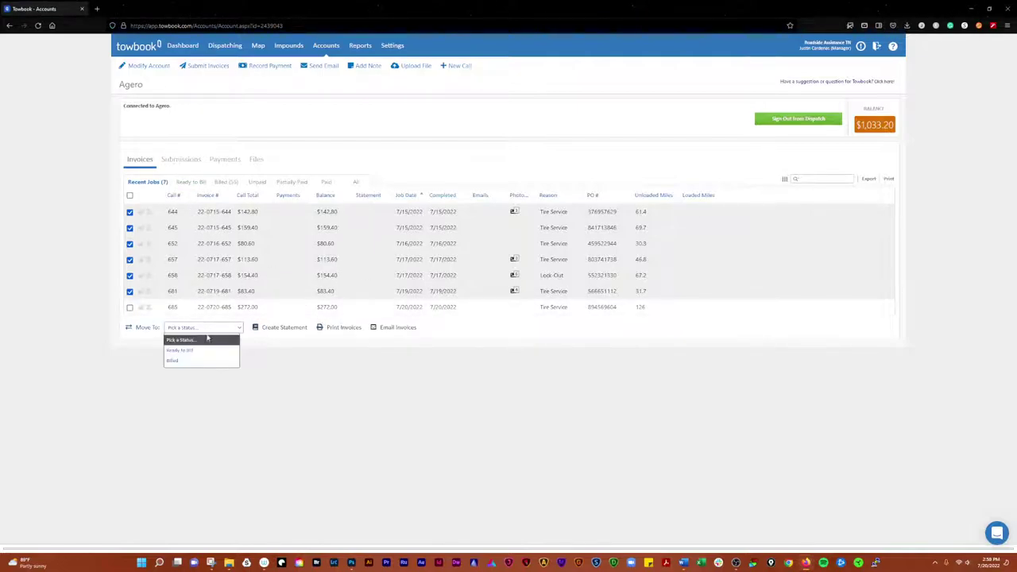
pyautogui.click(174, 361)
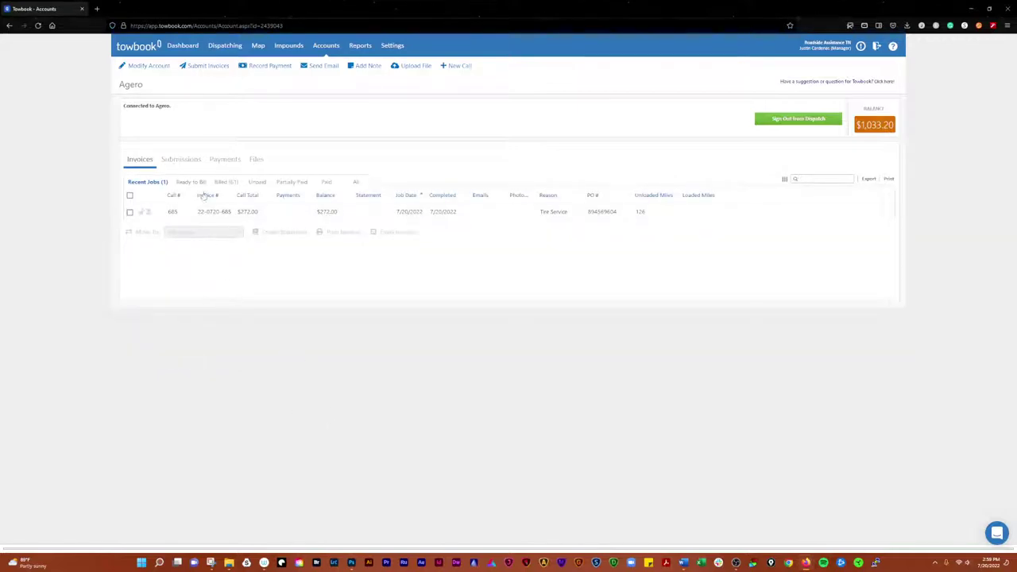
# - Check Agero's billed and unpaid invoice lists, ending on the billed invoices
pyautogui.click(224, 182)
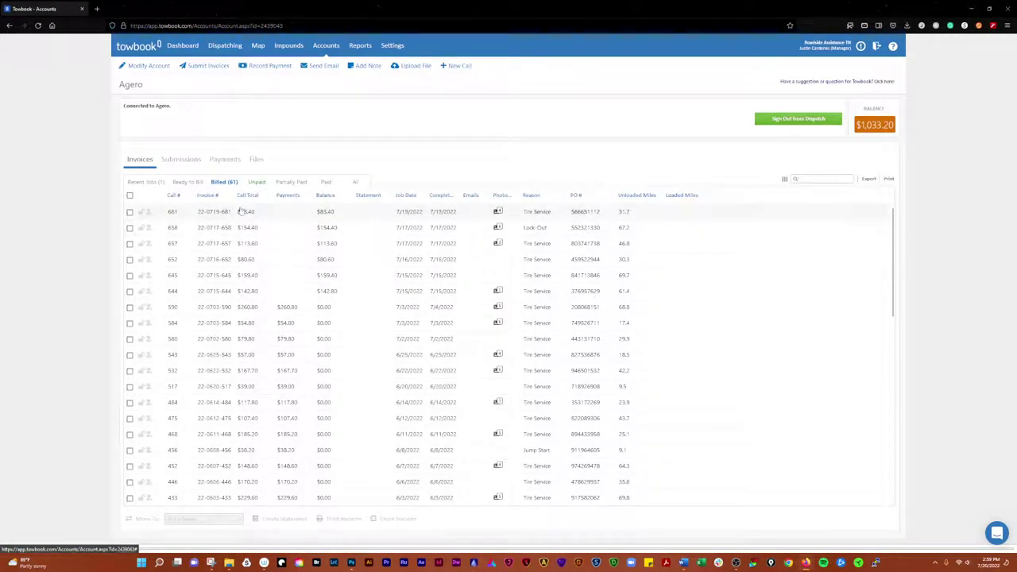
pyautogui.click(256, 182)
pyautogui.click(223, 182)
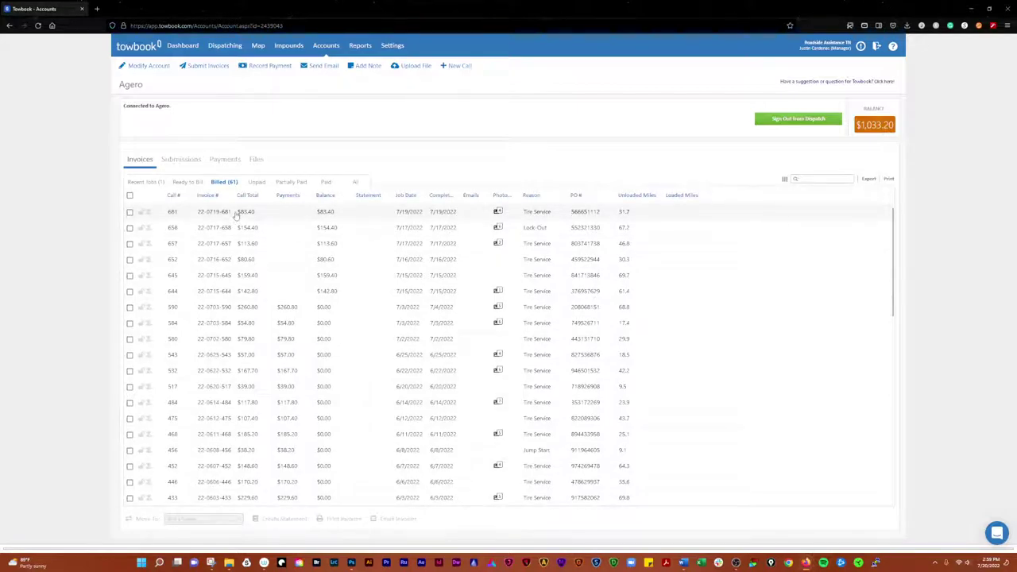
# - Open the billed 7/19/2022 call for modification, review its details and charges, and leave without saving
pyautogui.click(236, 214)
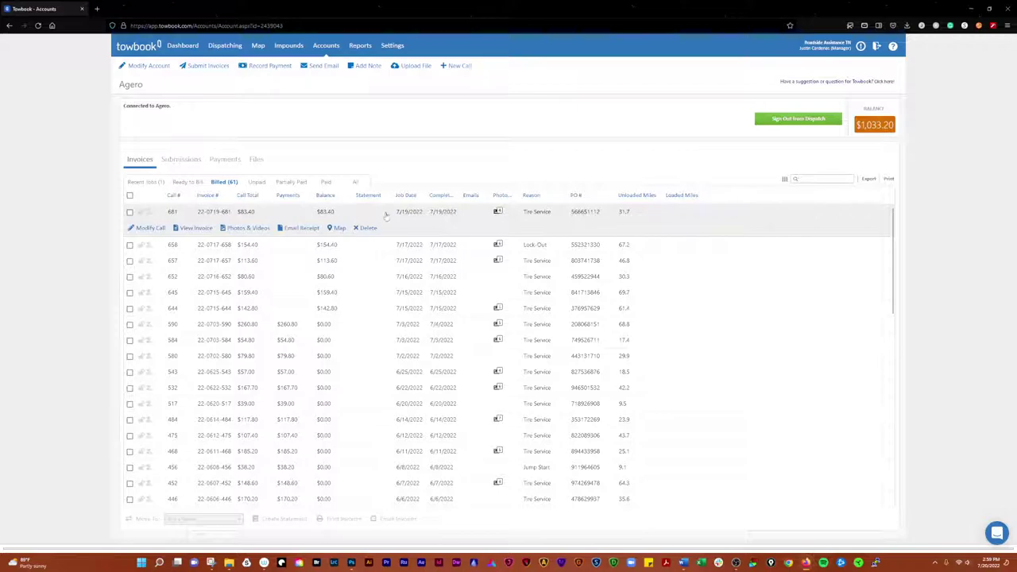
pyautogui.click(148, 228)
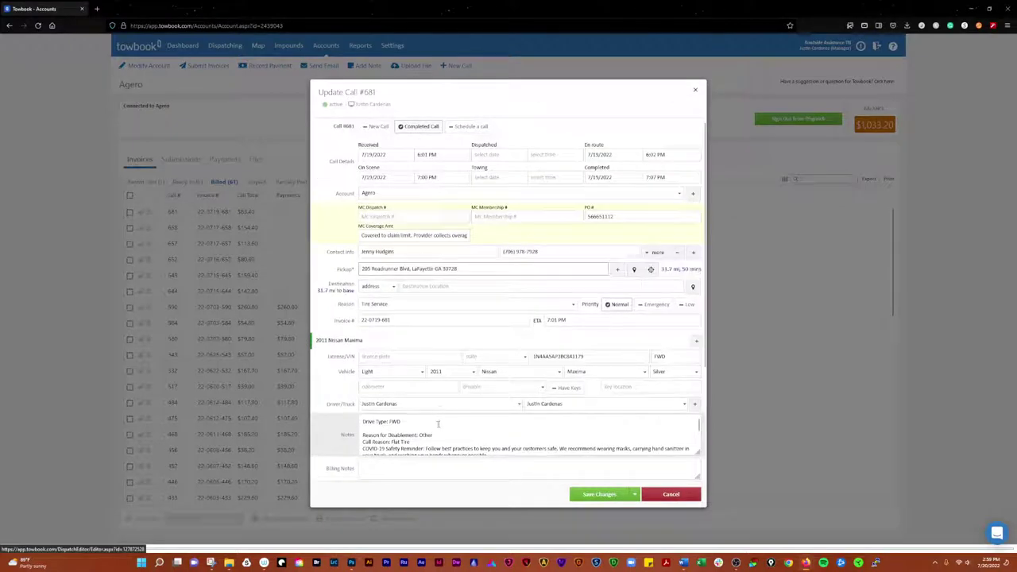
pyautogui.scroll(-2, 457, 397)
pyautogui.scroll(-5, 476, 405)
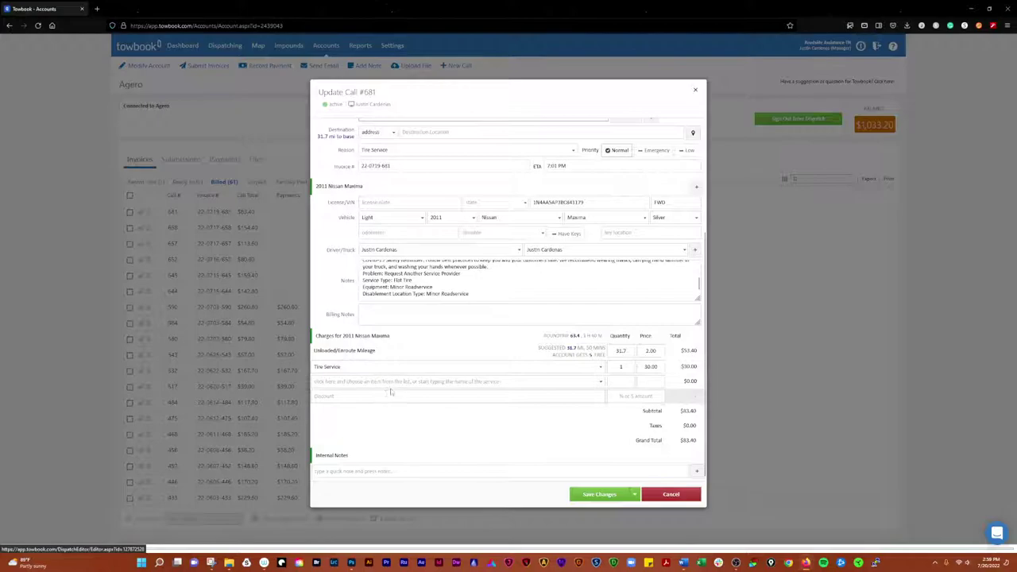
pyautogui.scroll(2, 391, 391)
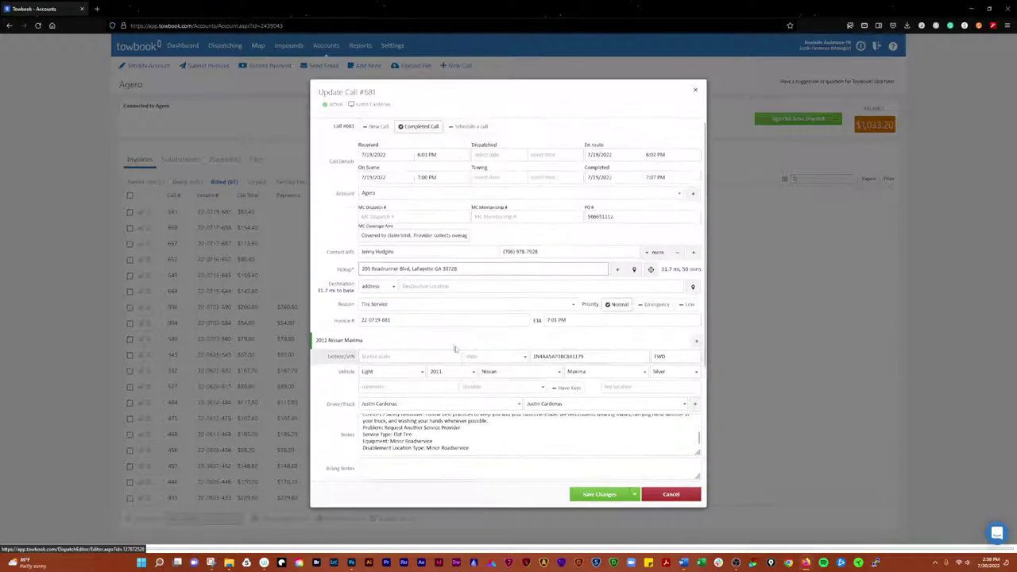
pyautogui.click(671, 495)
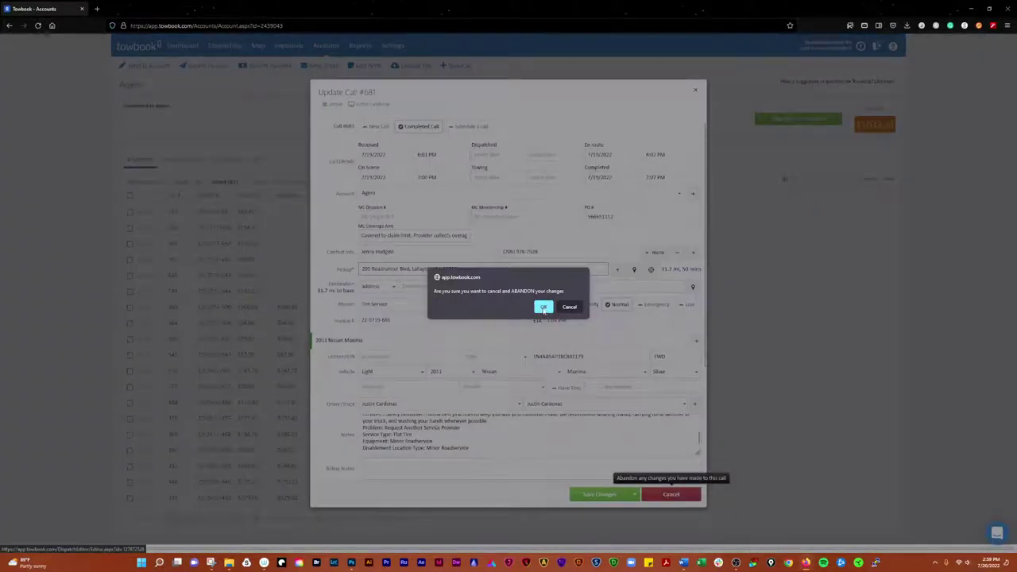
pyautogui.click(542, 307)
# - View the photos and signature attached to the 7/19/2022 call, and close them
pyautogui.click(300, 216)
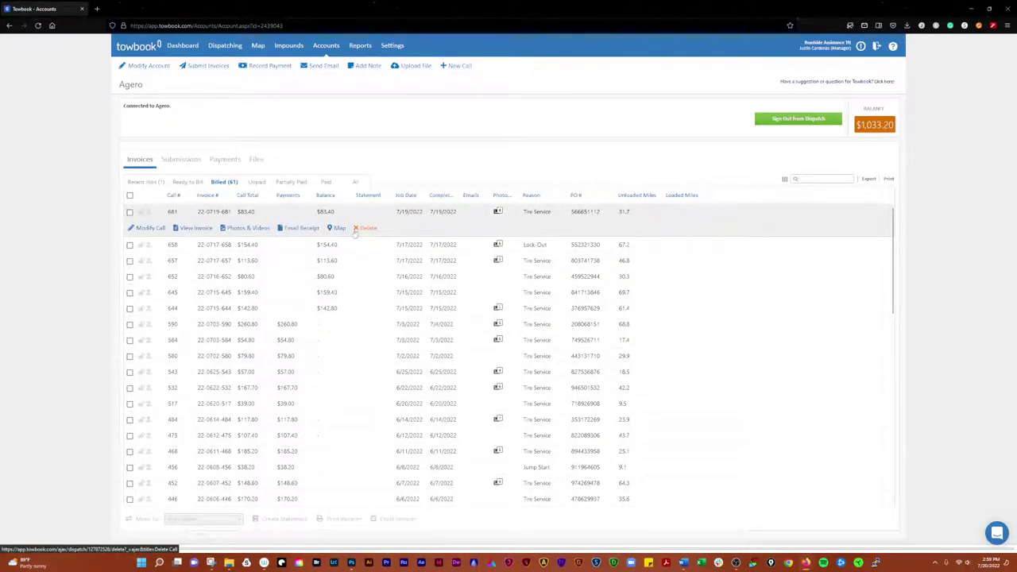
pyautogui.click(242, 229)
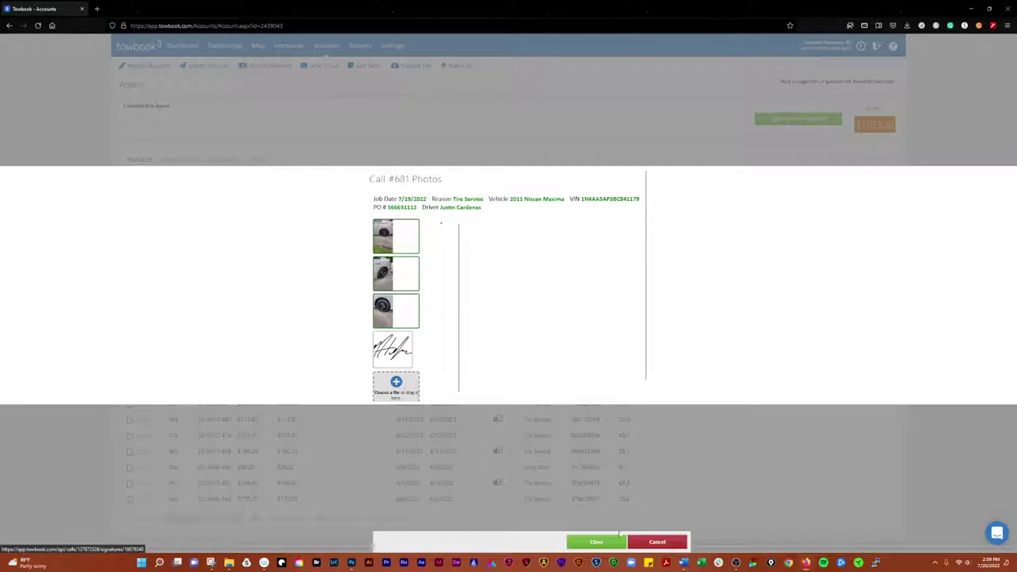
pyautogui.click(657, 544)
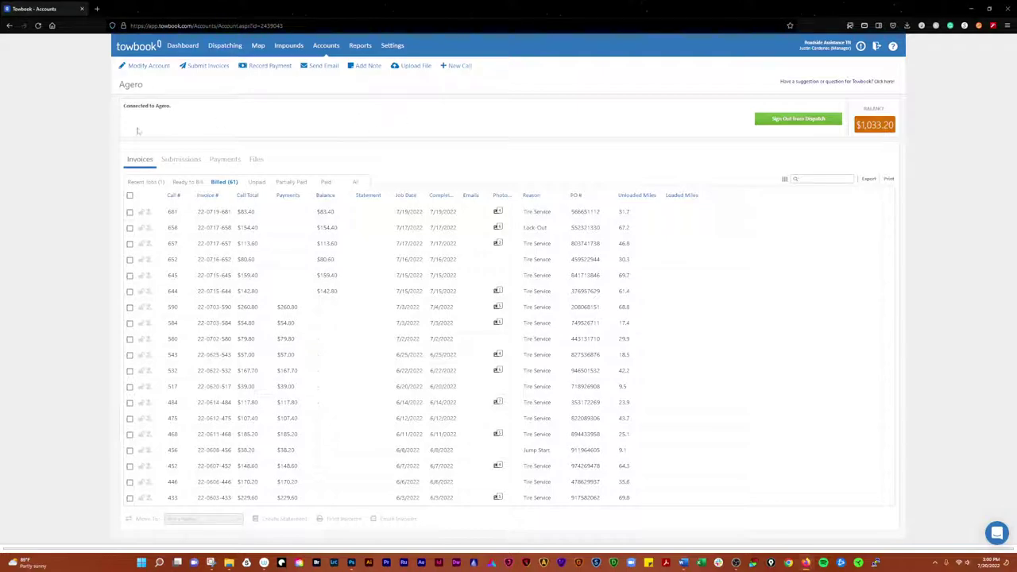
# - Look through the Agero account's submissions, payments and files, and return to its invoices
pyautogui.click(181, 160)
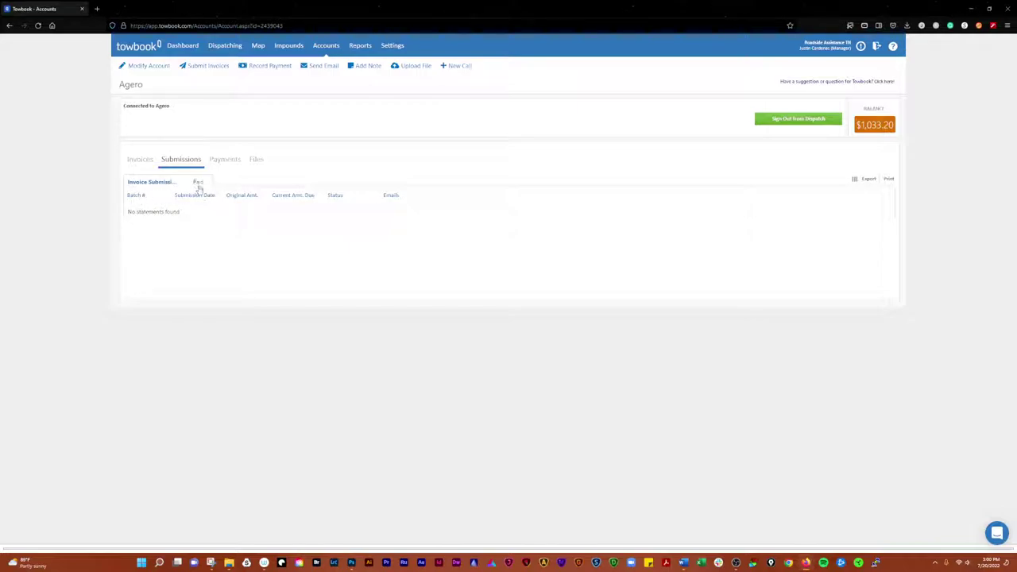
pyautogui.click(140, 159)
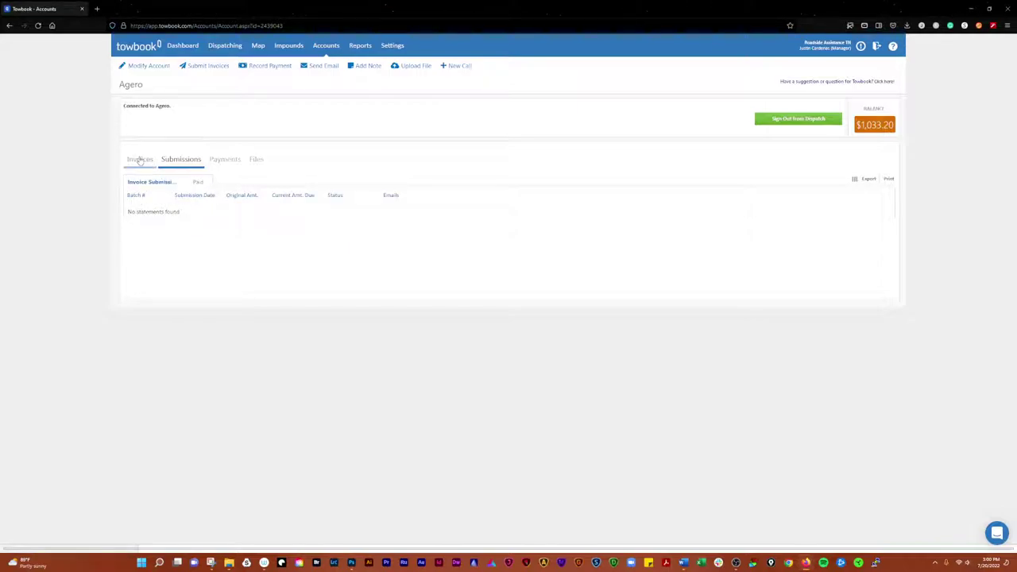
pyautogui.click(225, 159)
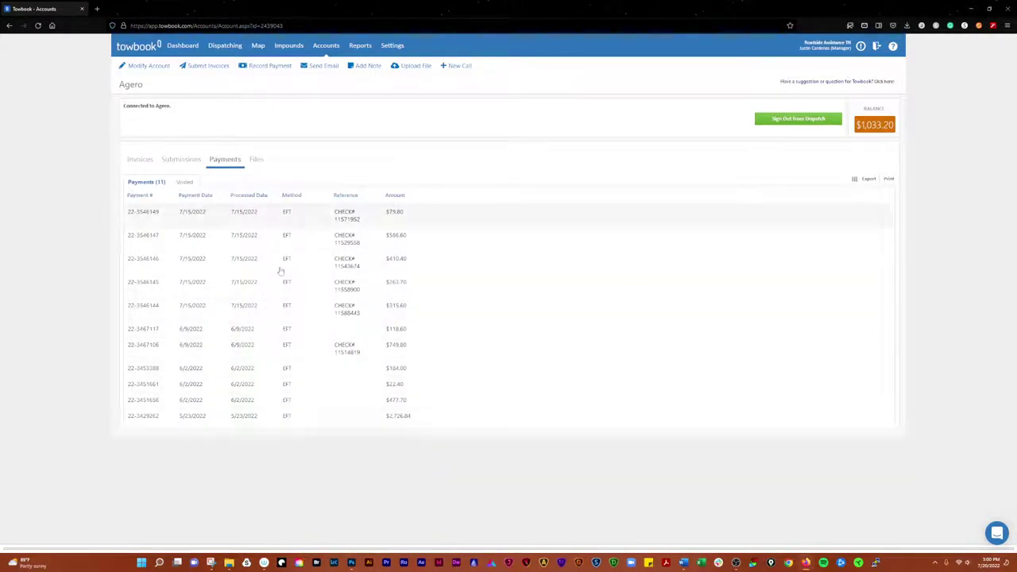
pyautogui.click(256, 160)
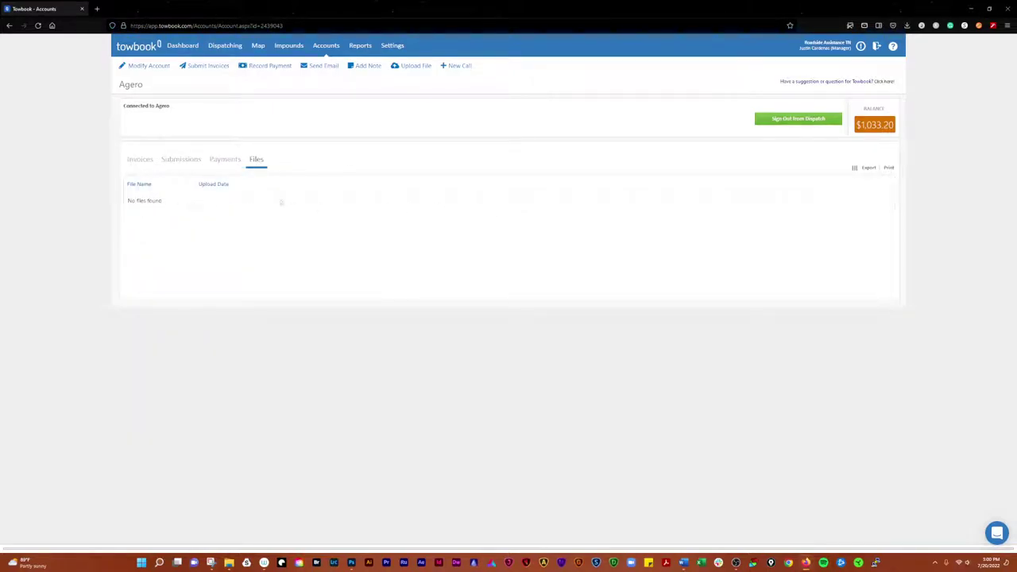
pyautogui.click(141, 161)
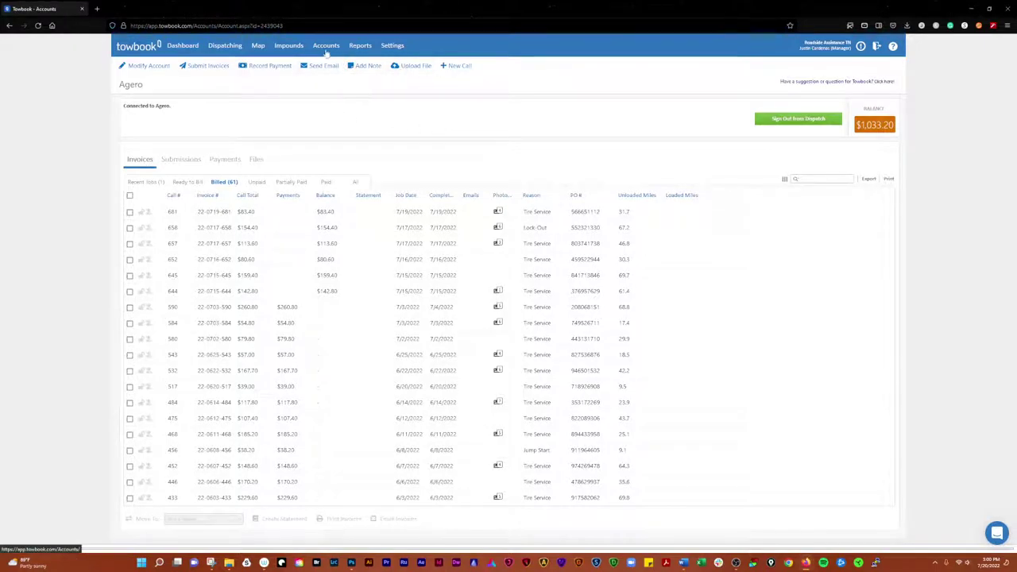
# - Start preparing statements for multiple accounts and retrieve the open-balance invoices from 7/1/2022 through 7/20/2022
pyautogui.click(348, 92)
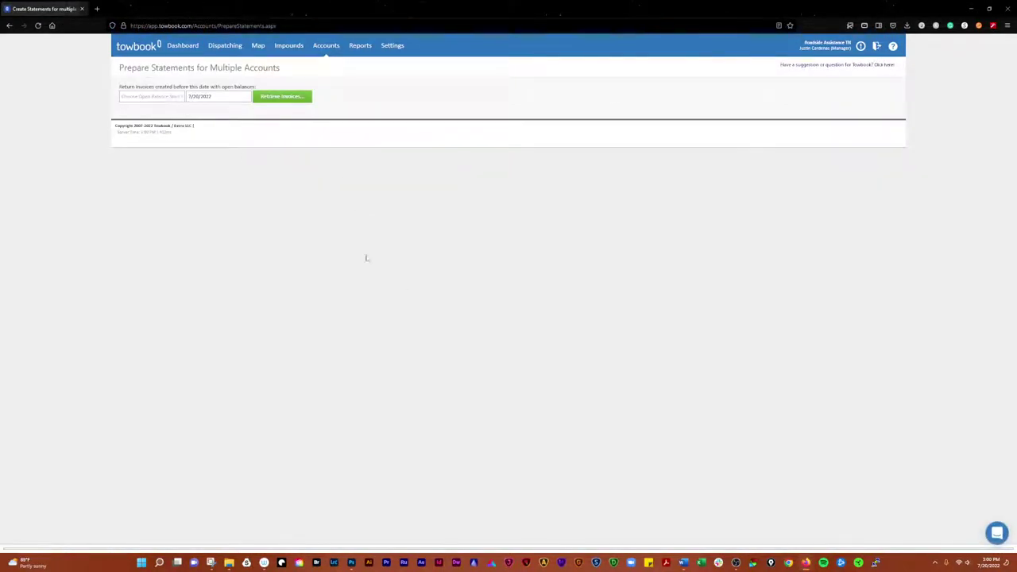
pyautogui.click(163, 96)
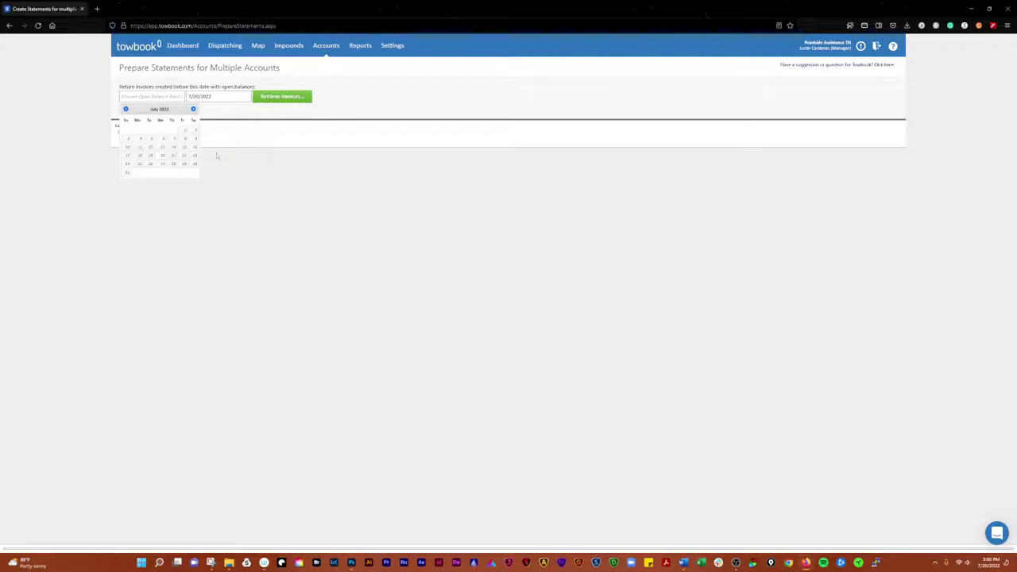
pyautogui.click(184, 129)
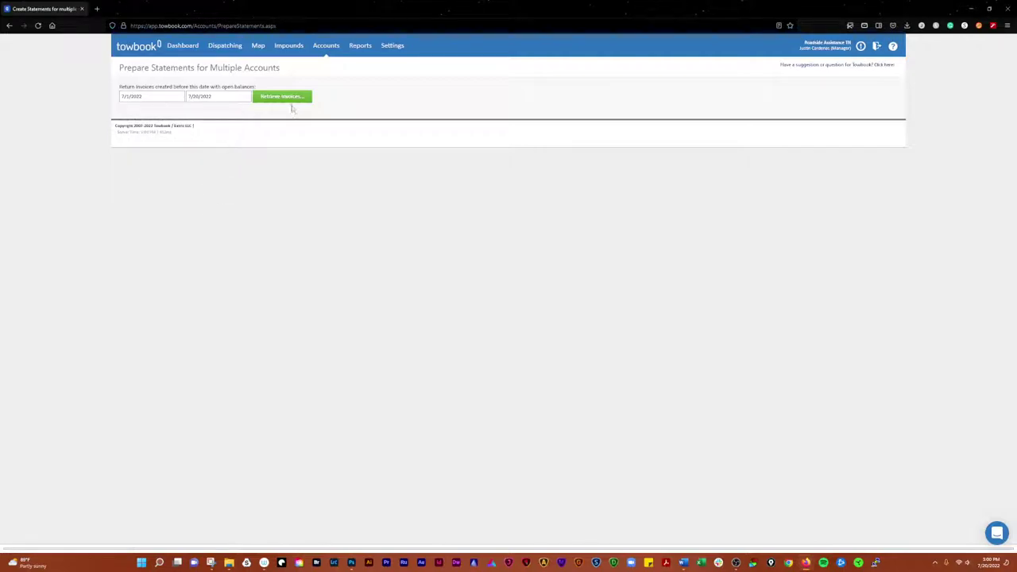
pyautogui.click(288, 97)
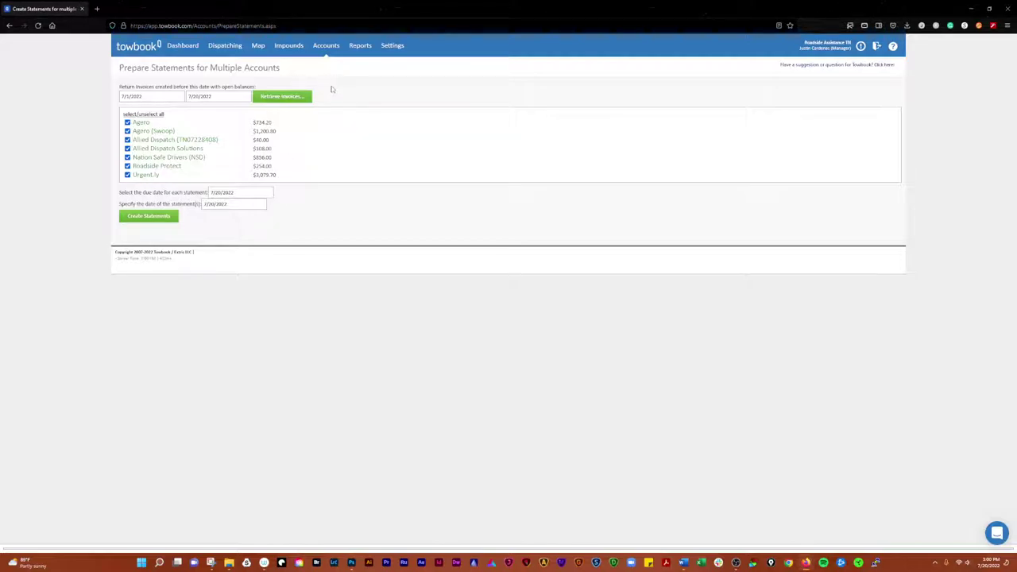
# - Create the statements for all listed accounts and save the combined PDF as Statement in the 1Roadside > Agero folder
pyautogui.click(147, 217)
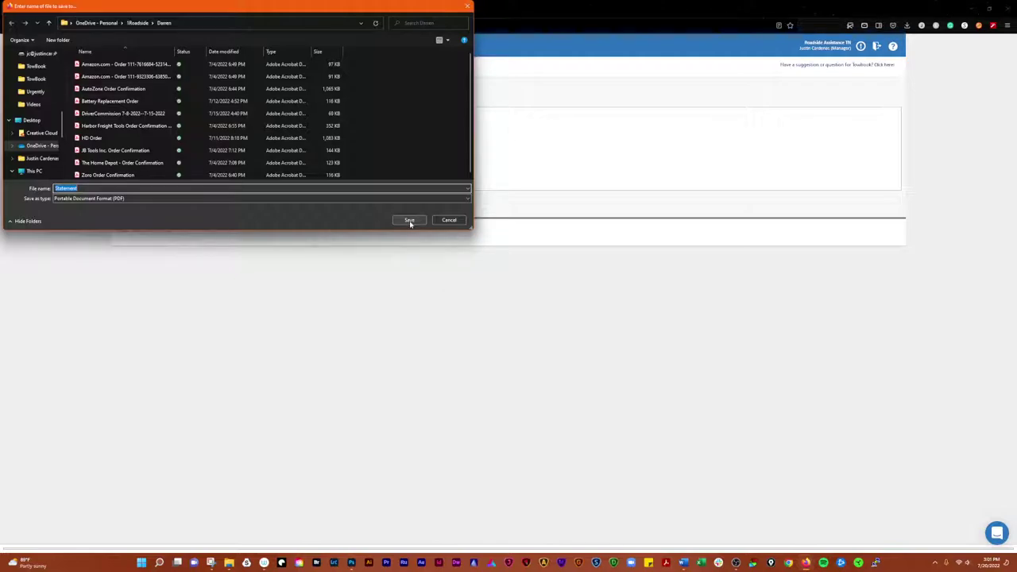
pyautogui.click(138, 22)
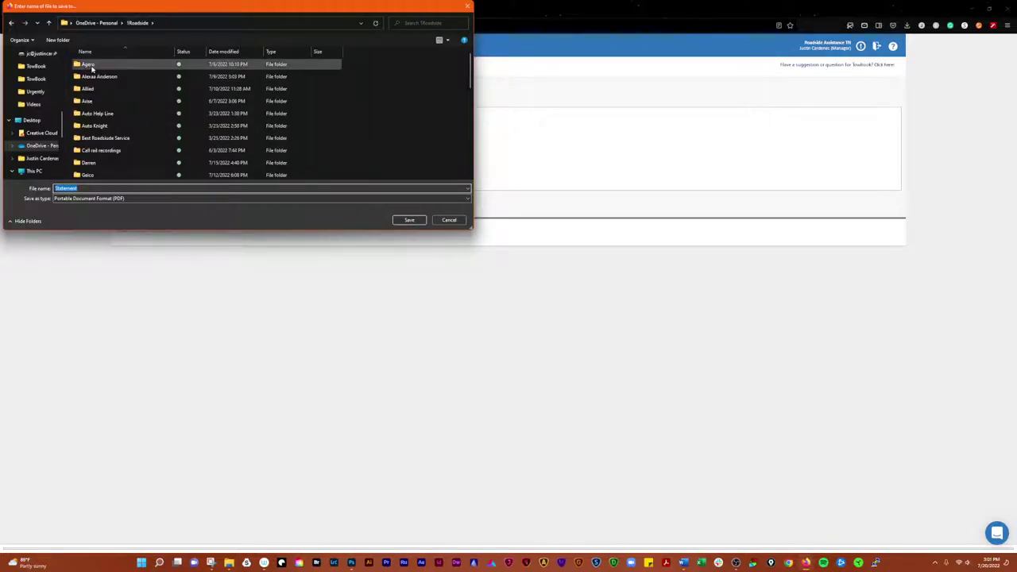
pyautogui.doubleClick(91, 65)
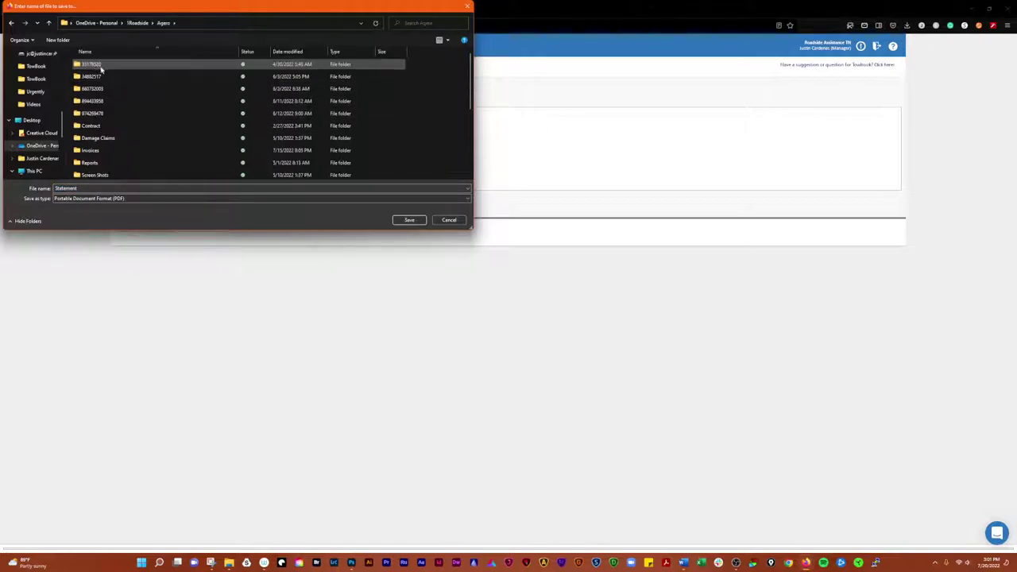
pyautogui.click(405, 221)
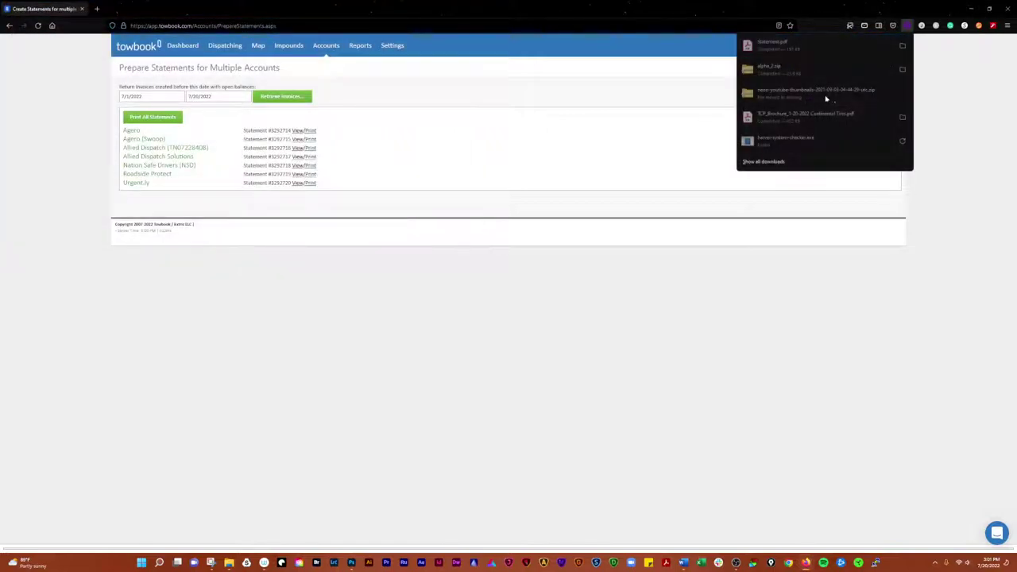
# - Open the downloaded Statement.pdf and look through the Agero and Agero (Swoop) statements
pyautogui.click(777, 49)
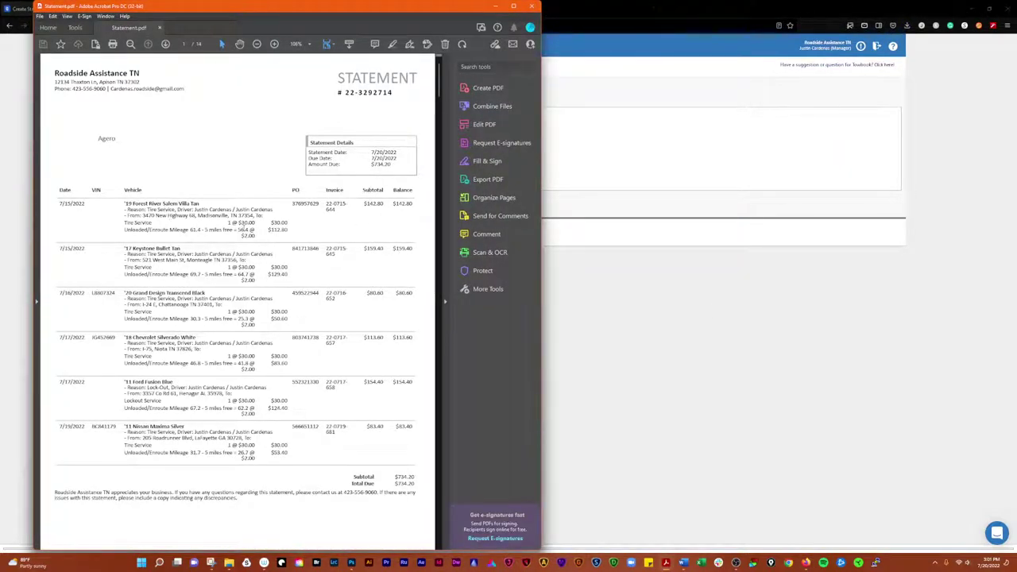
pyautogui.scroll(-10, 284, 234)
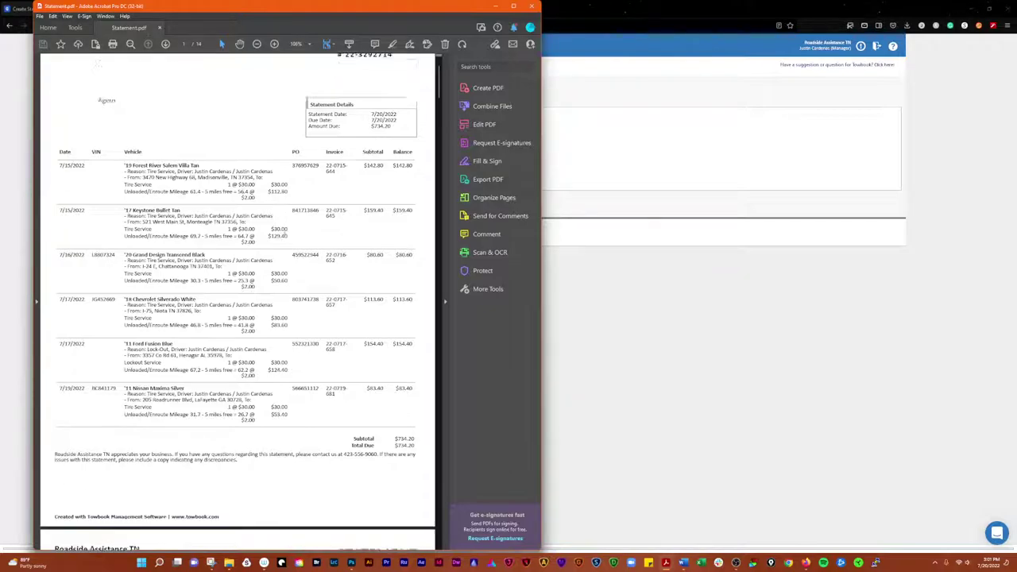
pyautogui.scroll(-12, 284, 245)
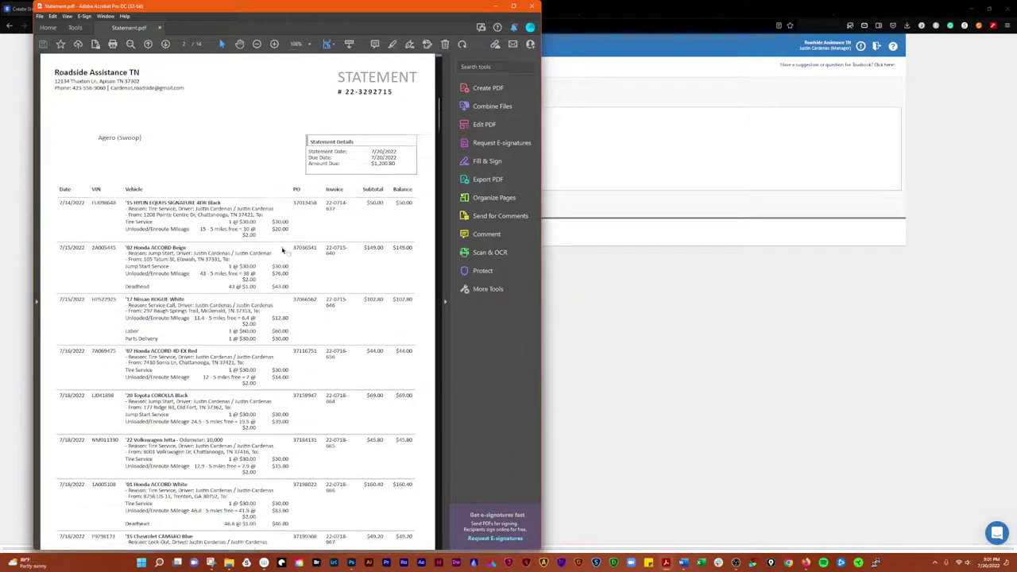
pyautogui.scroll(-5, 284, 292)
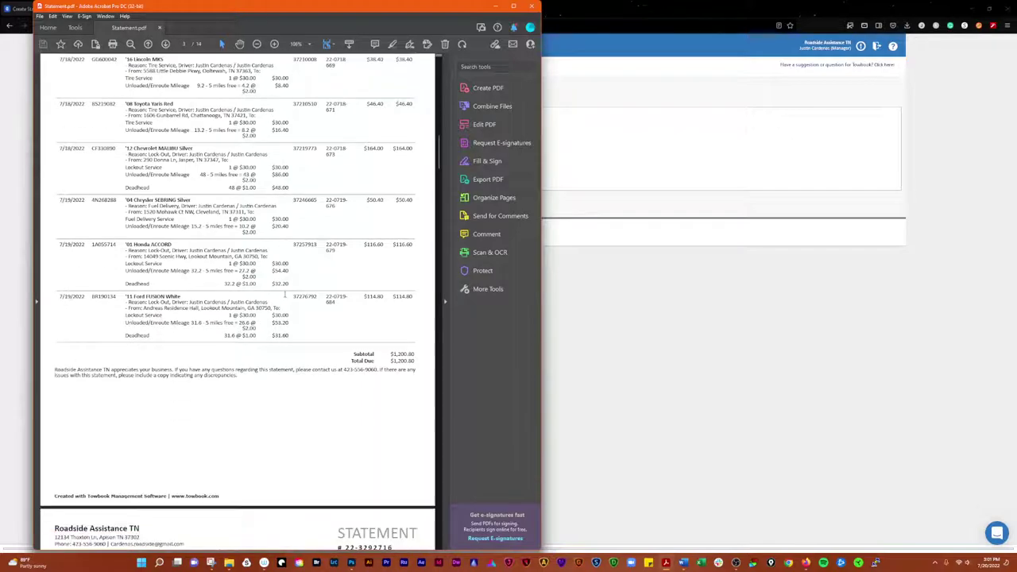
# - Look through the Allied Dispatch, Allied Dispatch Solutions, Nation Safe Drivers and Roadside Protect statements, and close the PDF
pyautogui.scroll(-10, 399, 332)
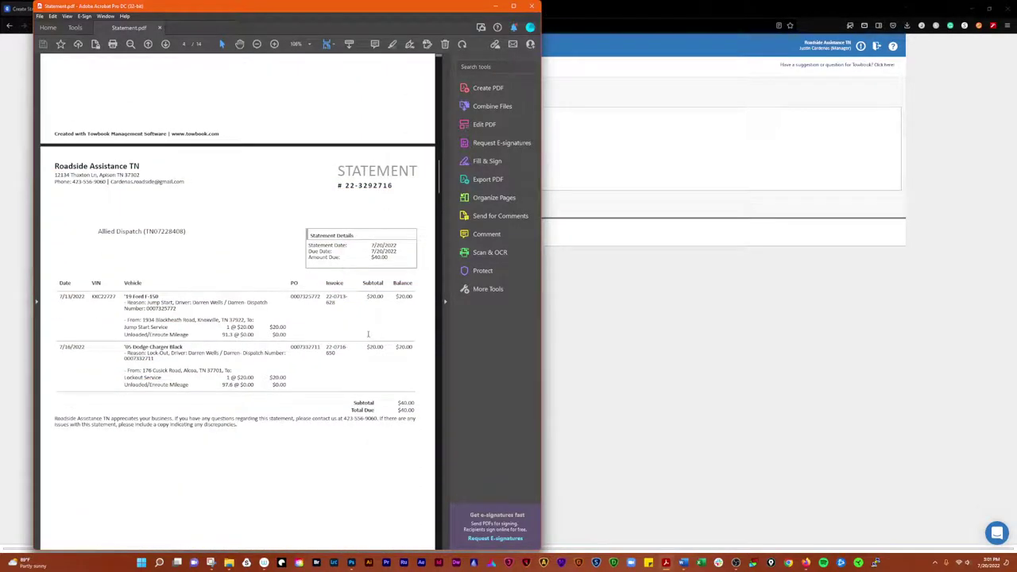
pyautogui.scroll(2, 257, 182)
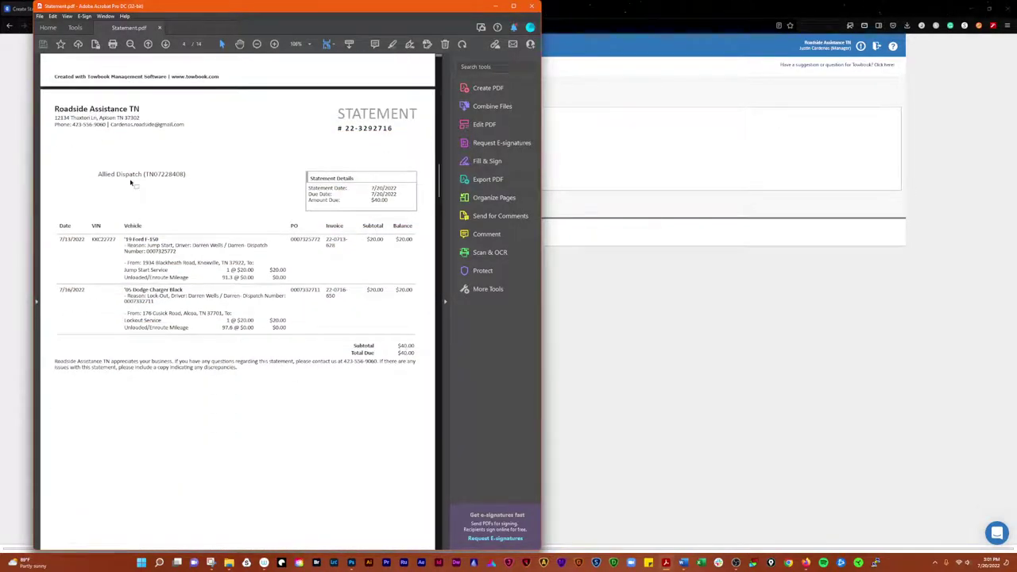
pyautogui.scroll(-8, 204, 302)
pyautogui.scroll(-8, 240, 348)
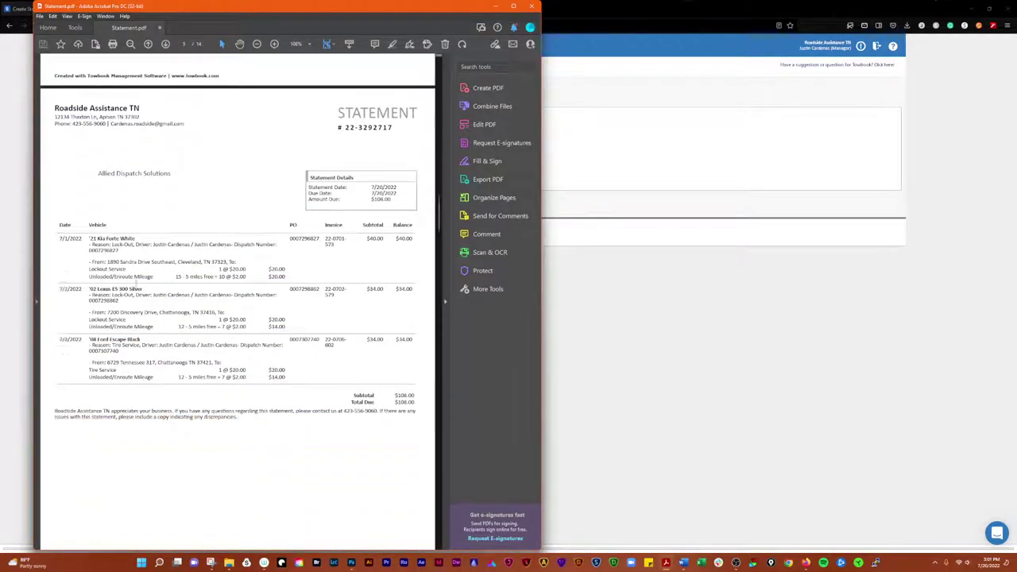
pyautogui.scroll(-12, 318, 306)
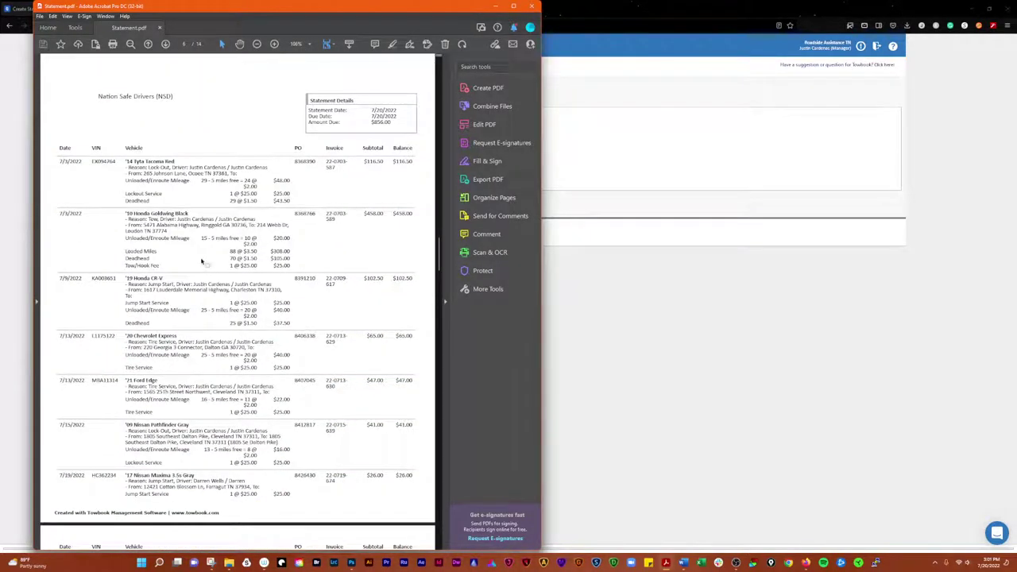
pyautogui.scroll(3, 254, 270)
pyautogui.scroll(-4, 191, 231)
pyautogui.scroll(-15, 229, 324)
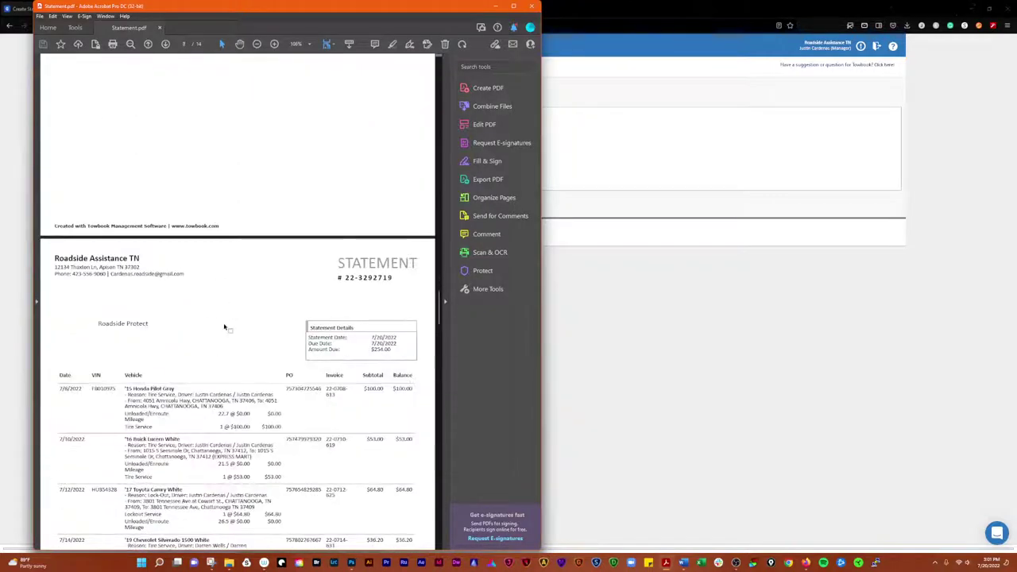
pyautogui.click(532, 6)
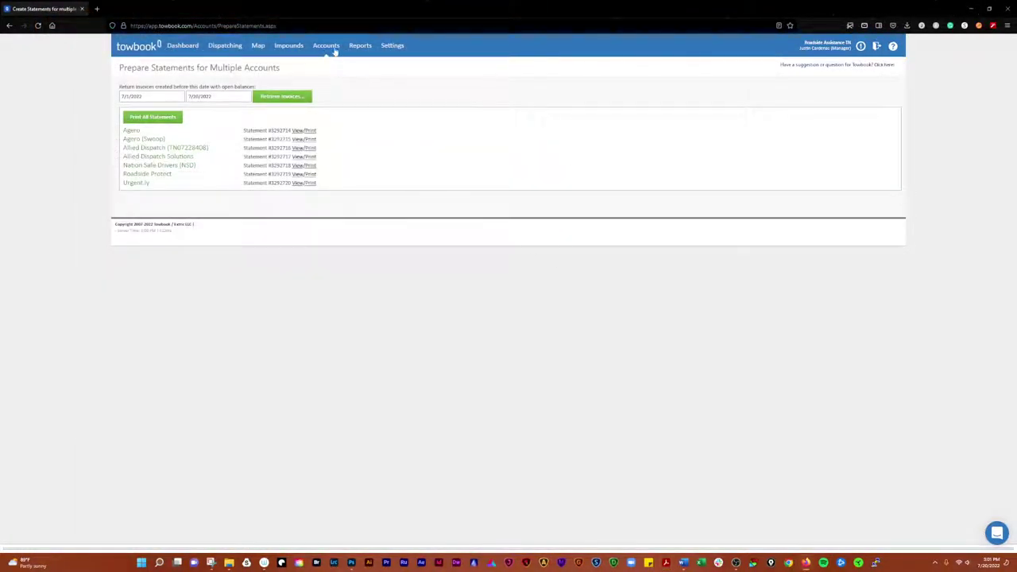
# - Run the accounts revenue report for 7/20/2022 with all drivers and trucks included
pyautogui.click(332, 48)
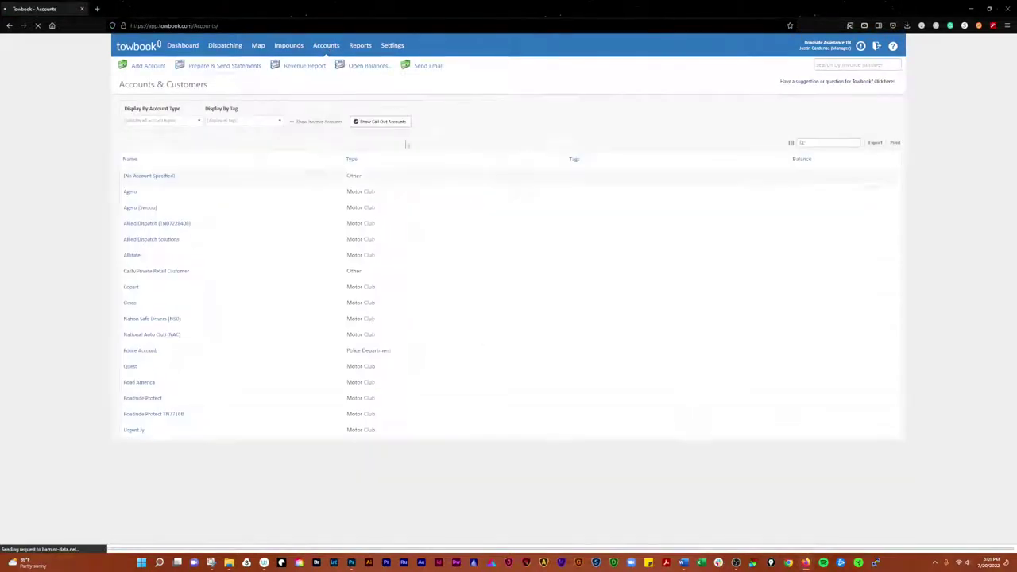
pyautogui.click(305, 66)
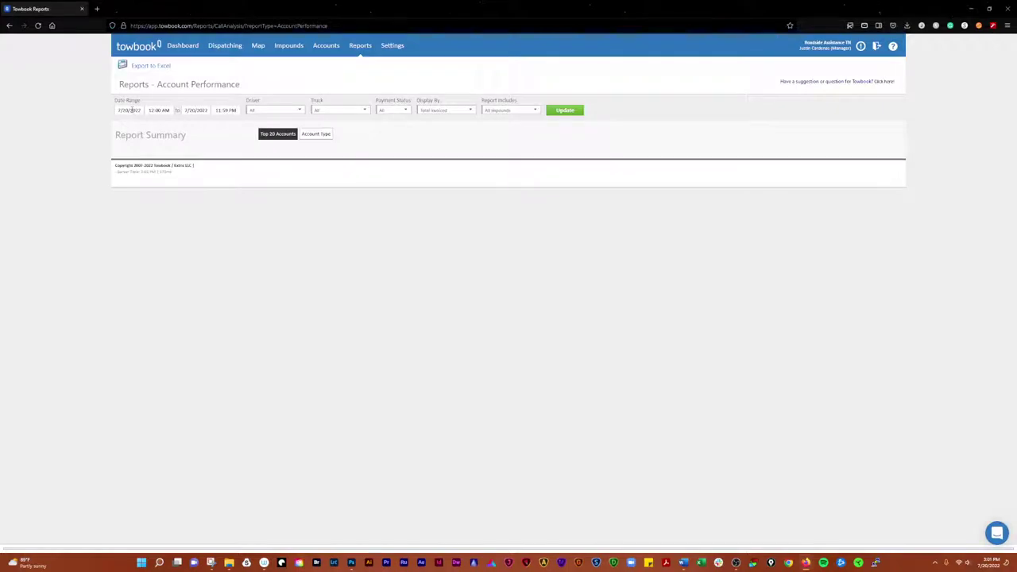
pyautogui.click(565, 112)
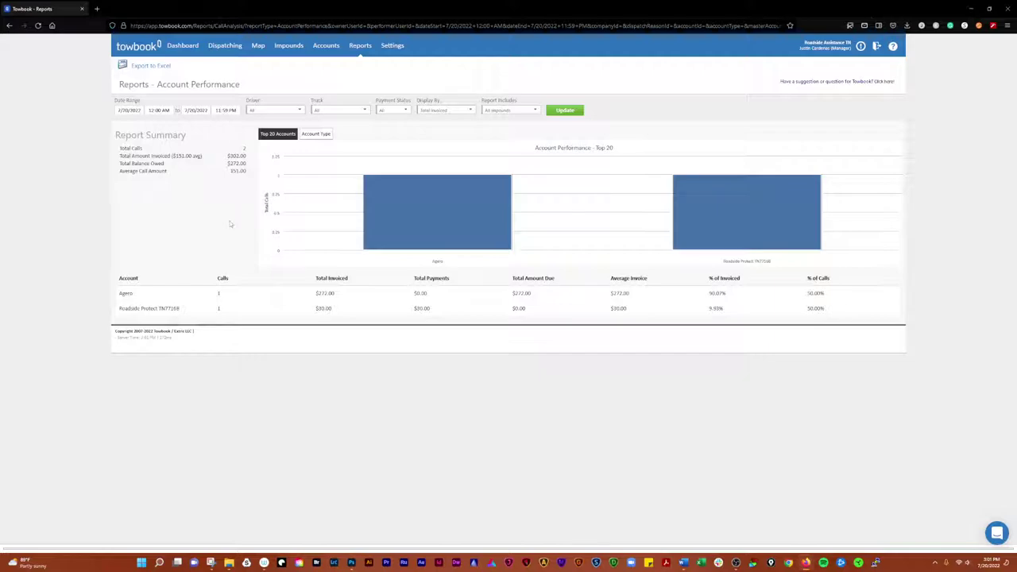
# - Filter the Account Performance report by the first listed driver and by the second, updating it for each
pyautogui.click(273, 113)
pyautogui.click(267, 133)
pyautogui.click(565, 111)
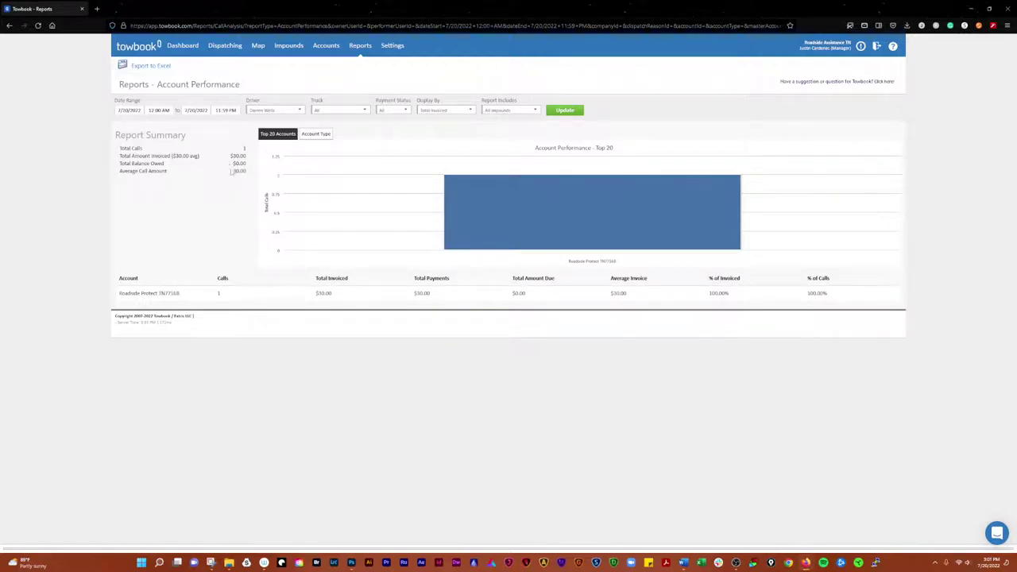
pyautogui.click(268, 114)
pyautogui.click(266, 141)
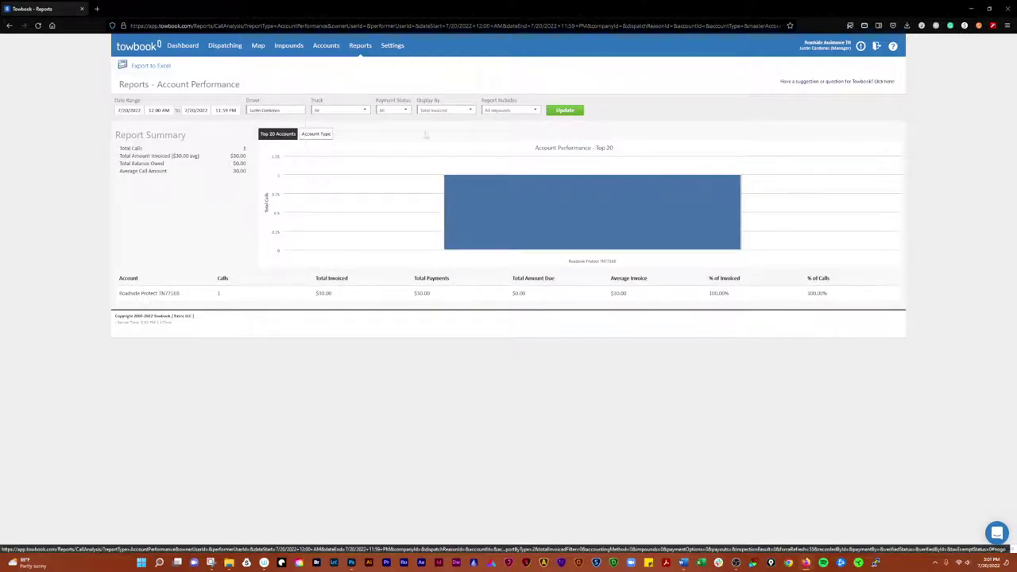
pyautogui.click(575, 112)
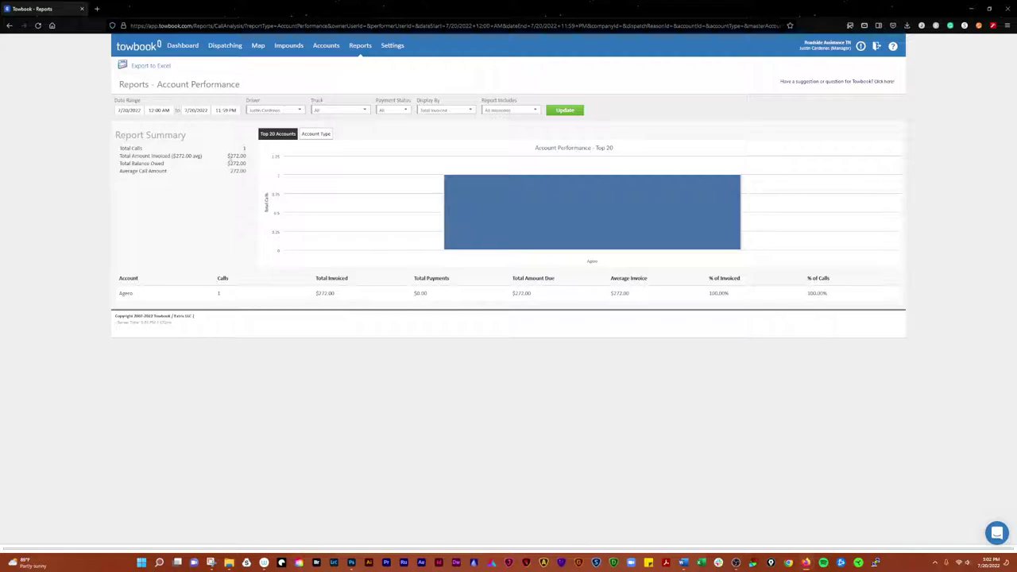
# - Review the report's truck, payment status, display and report-includes filter options without changing them
pyautogui.click(356, 112)
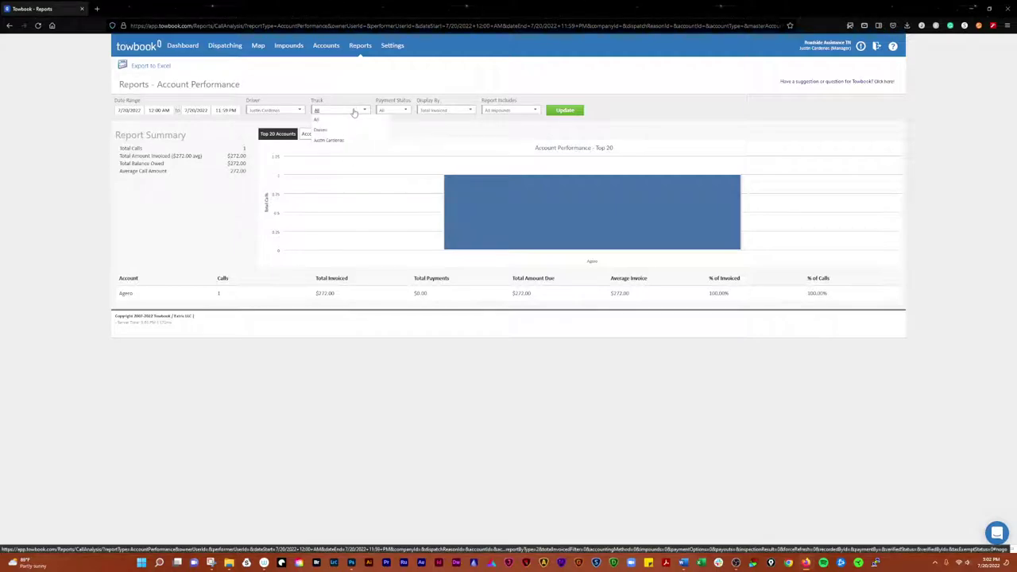
pyautogui.click(397, 117)
pyautogui.click(396, 114)
pyautogui.click(388, 128)
pyautogui.click(464, 114)
pyautogui.click(465, 114)
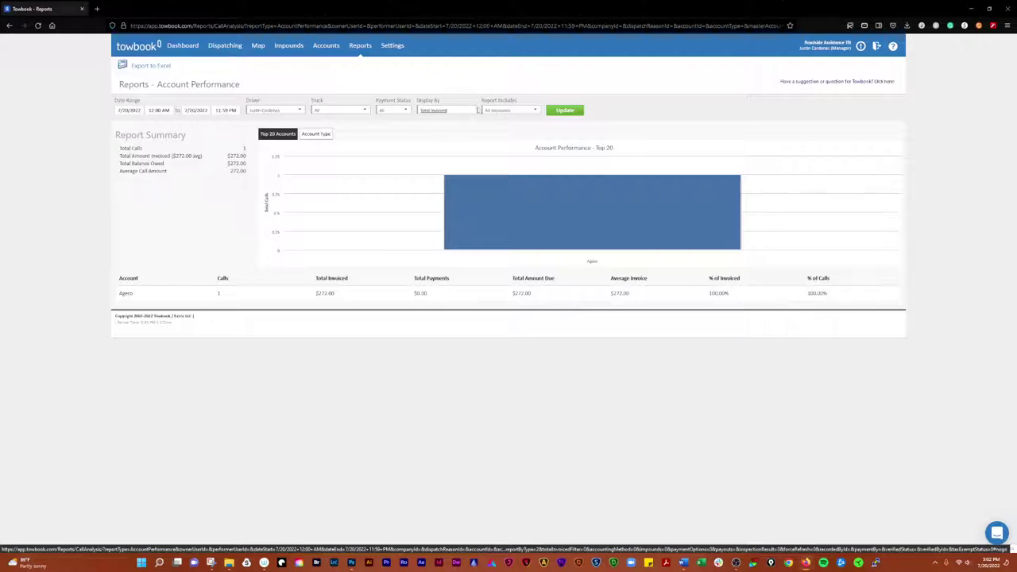
pyautogui.click(506, 112)
pyautogui.click(504, 118)
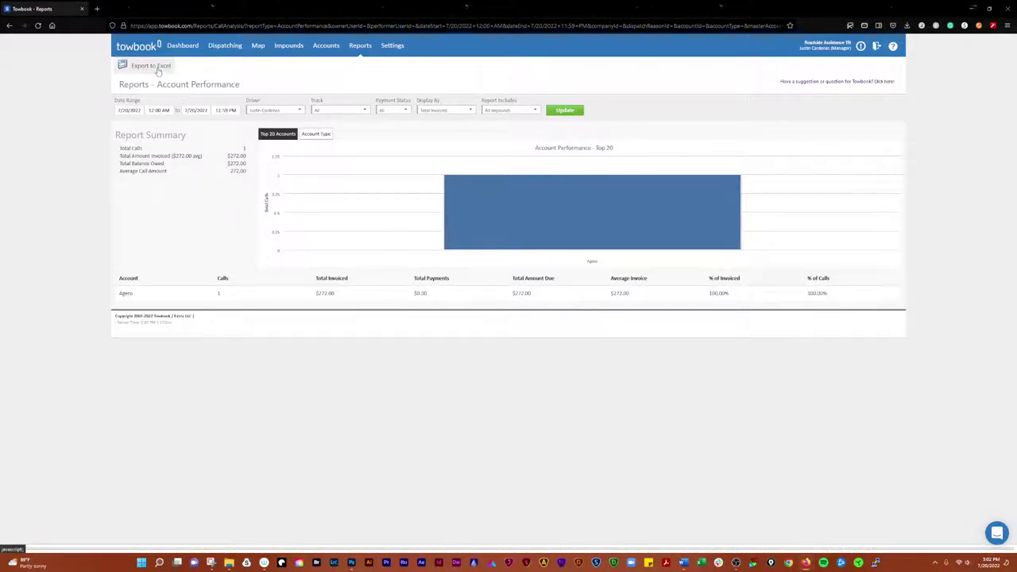
# - Return to the accounts list and view the open-balance statements, including both current and past due
pyautogui.click(359, 49)
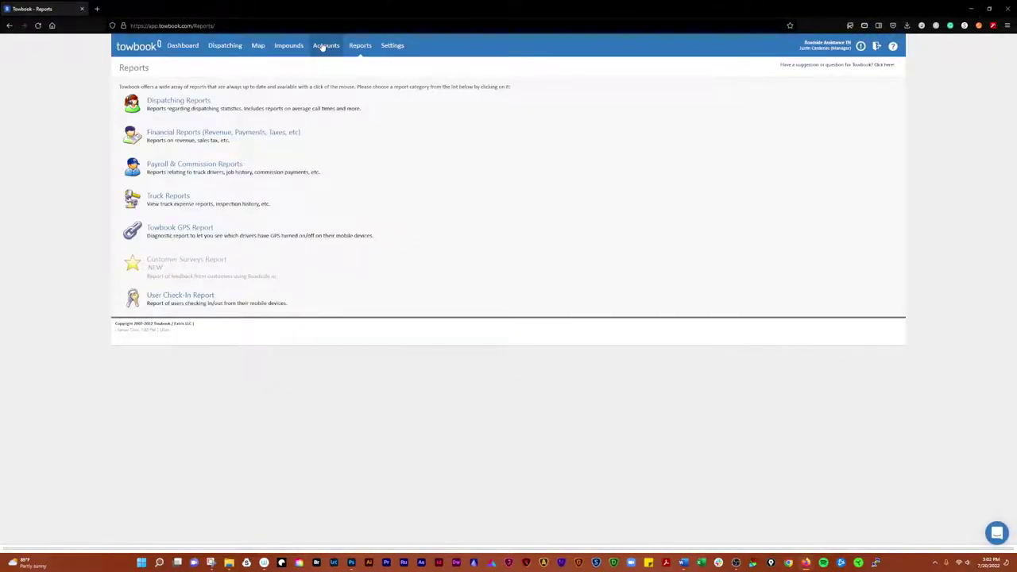
pyautogui.click(325, 45)
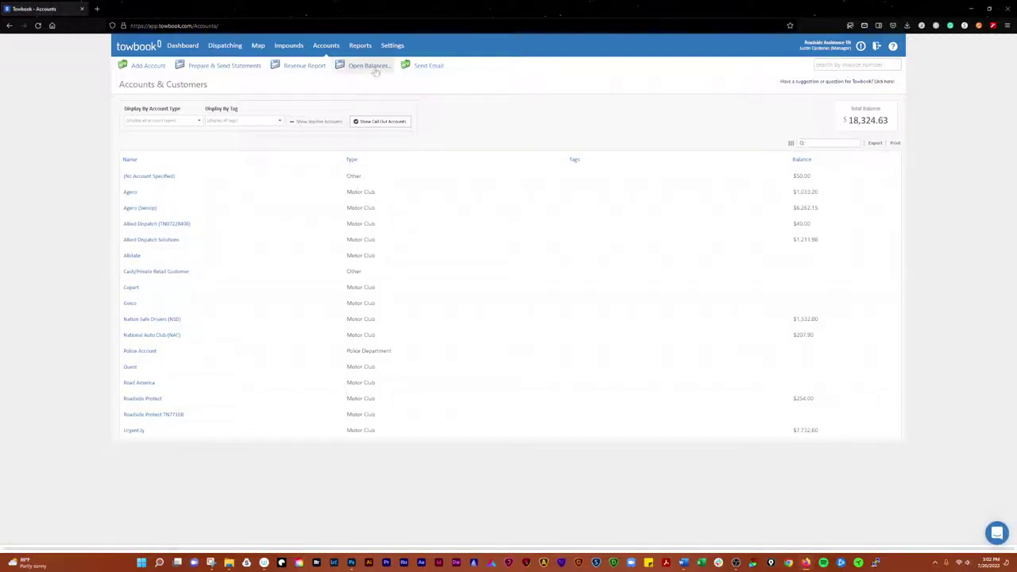
pyautogui.click(374, 69)
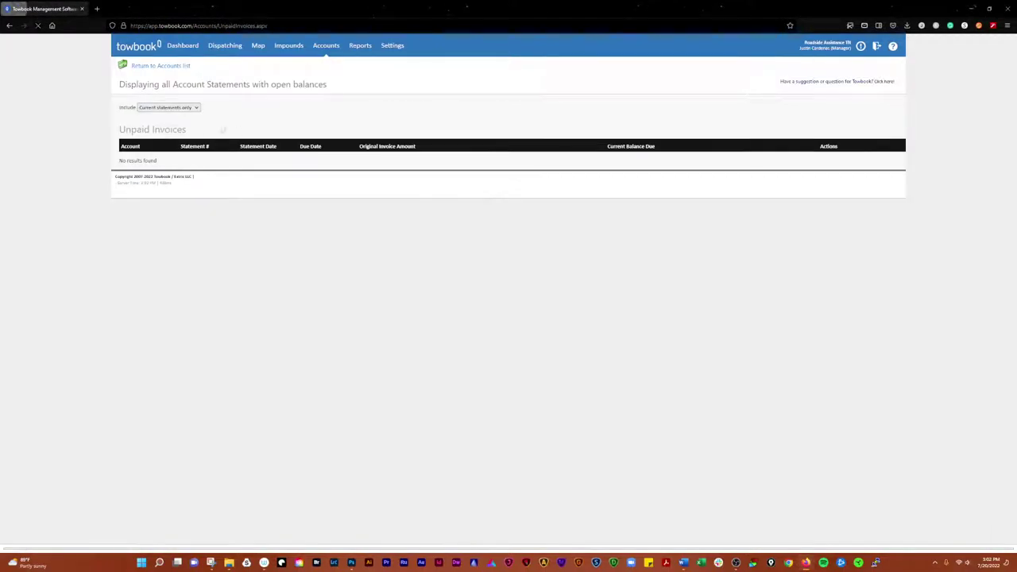
pyautogui.click(171, 109)
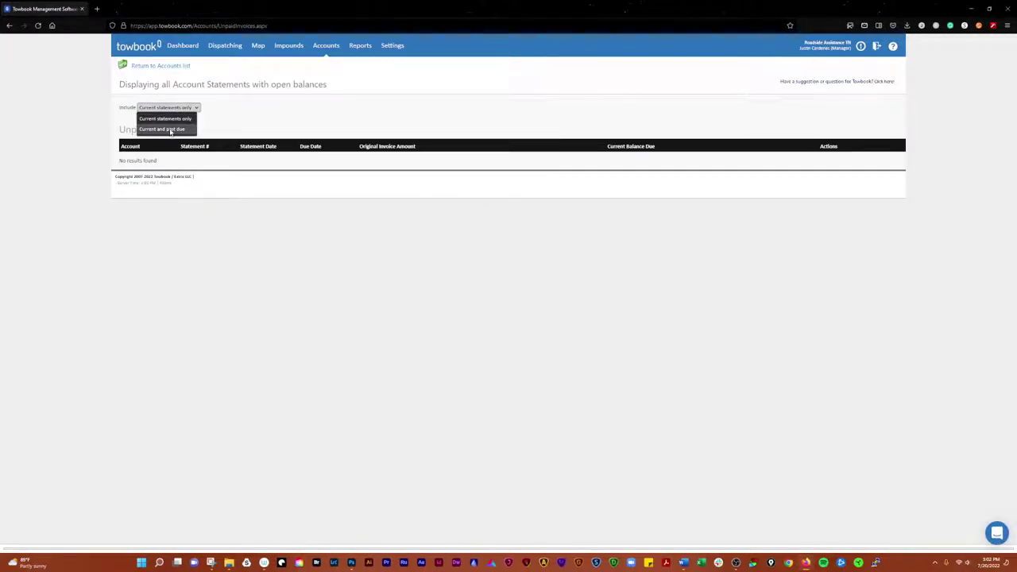
pyautogui.click(170, 130)
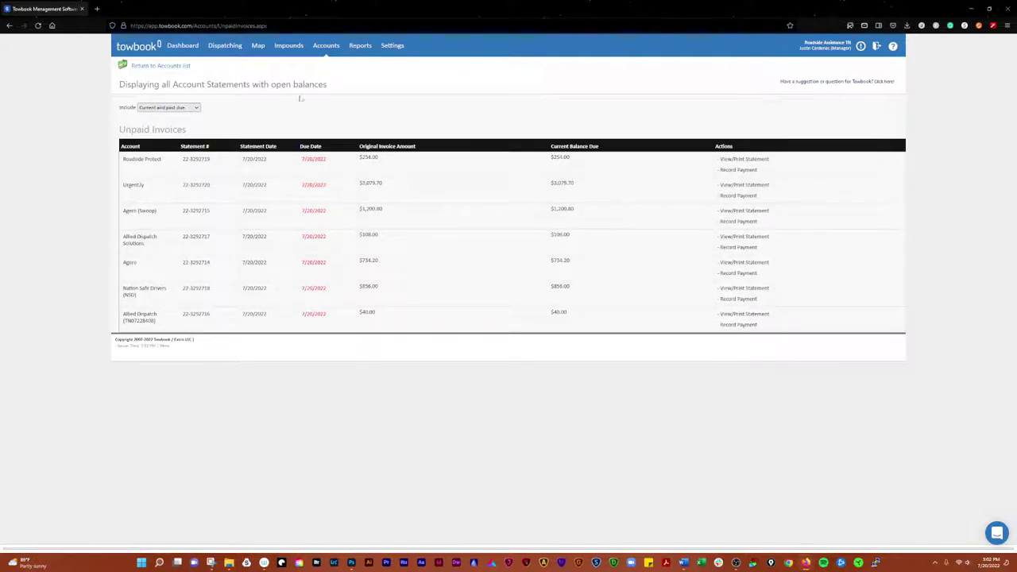
# - View the form for emailing accounts, and highlight the total balance back in the accounts list
pyautogui.click(326, 46)
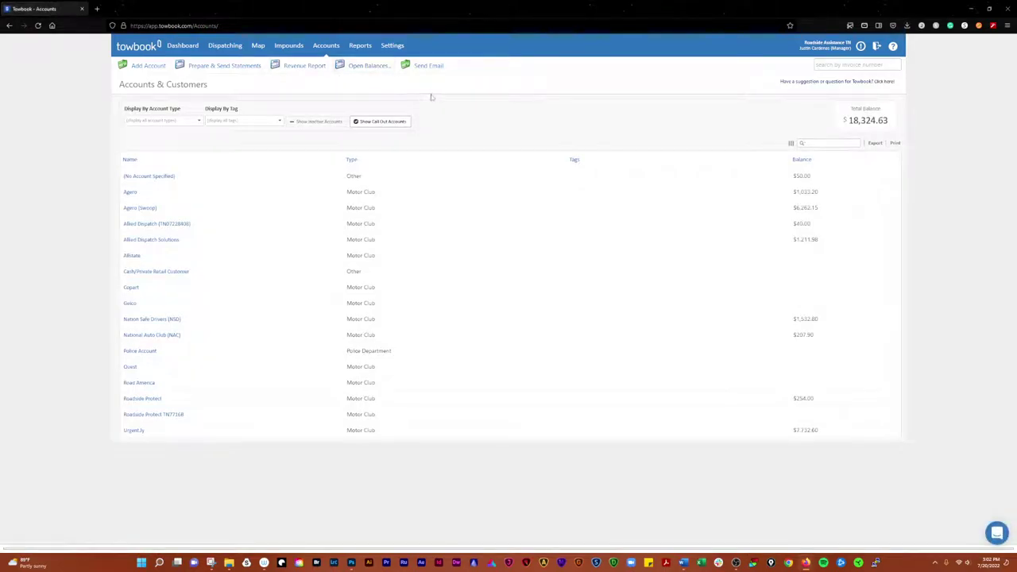
pyautogui.click(428, 67)
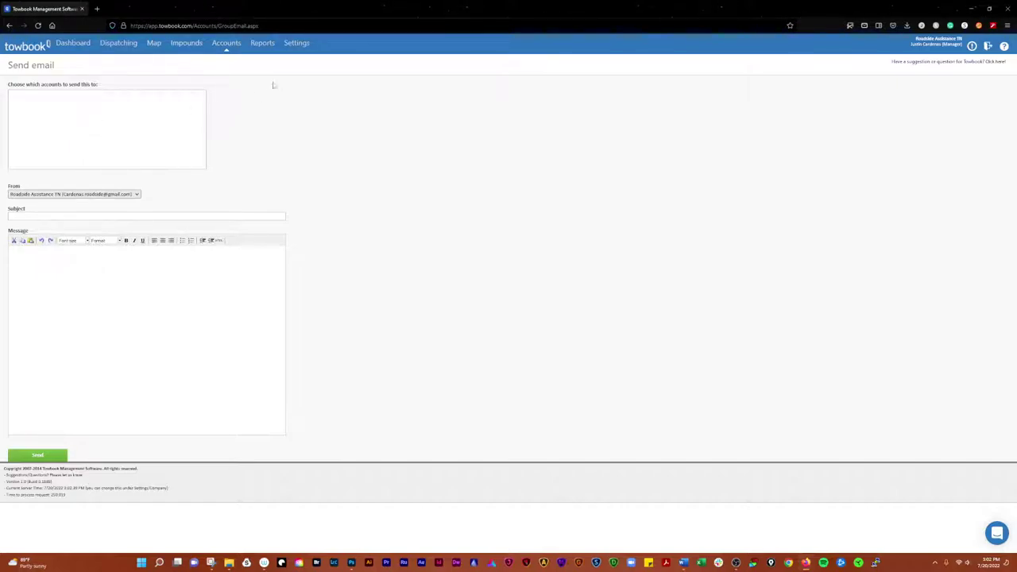
pyautogui.click(226, 44)
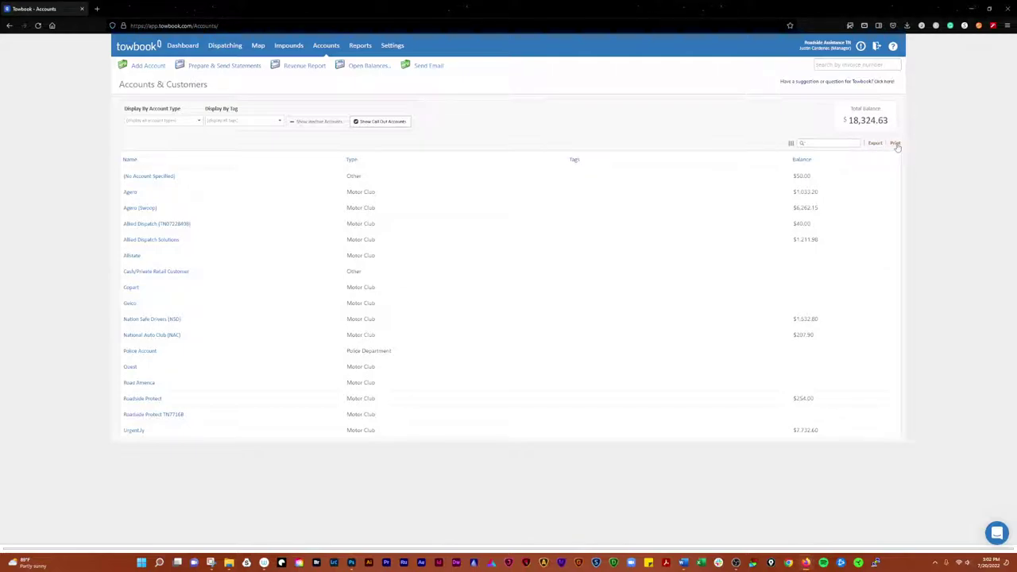
pyautogui.moveTo(889, 121); pyautogui.dragTo(847, 121)
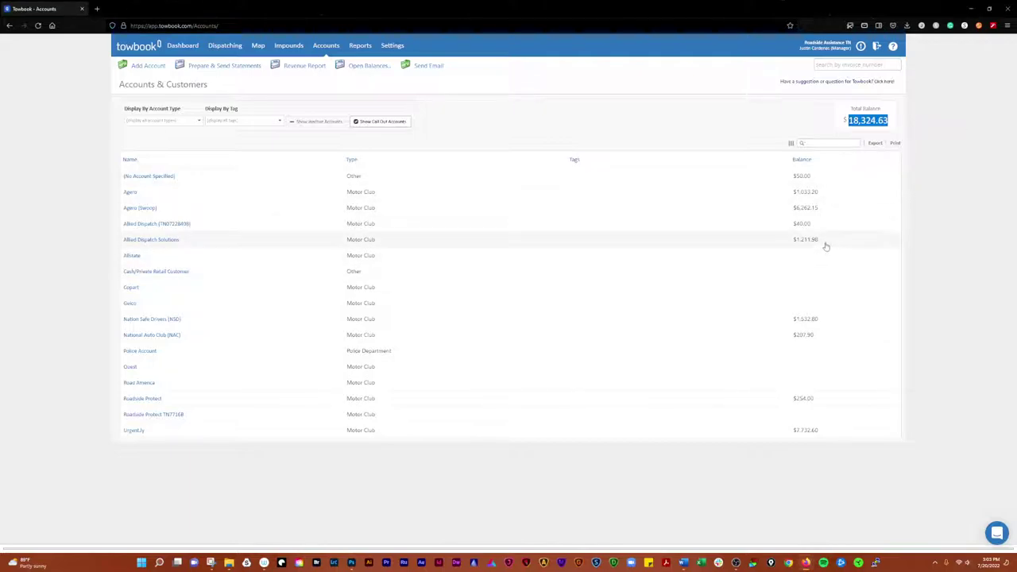